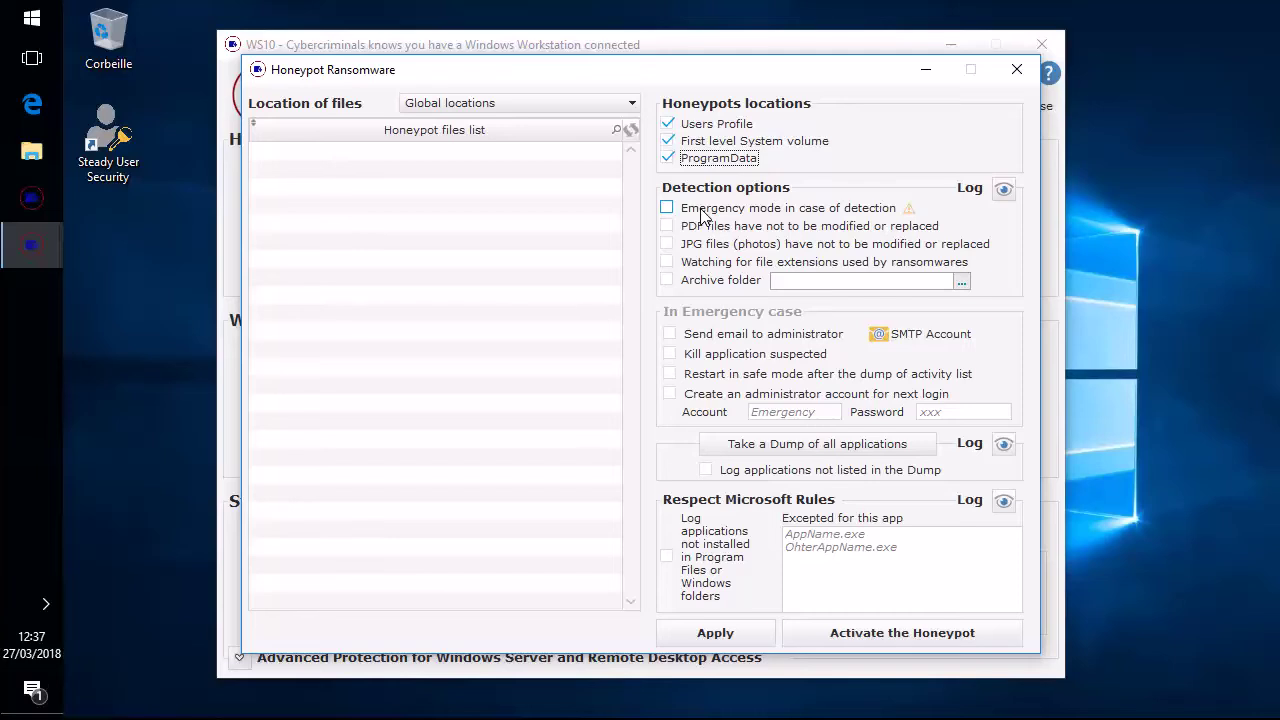
Step: Switch emergency mode on and back off, and enable the PDF, JPG and ransomware file extension detection options
left_click(666, 208)
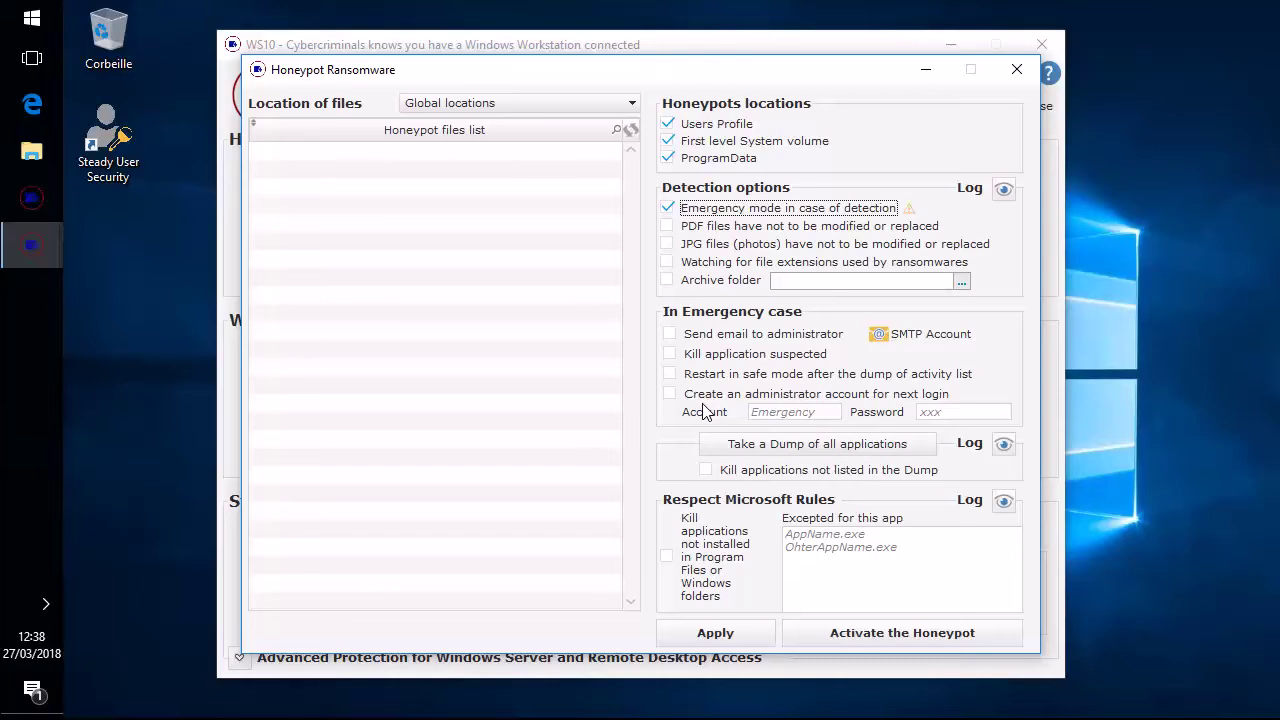
left_click(667, 209)
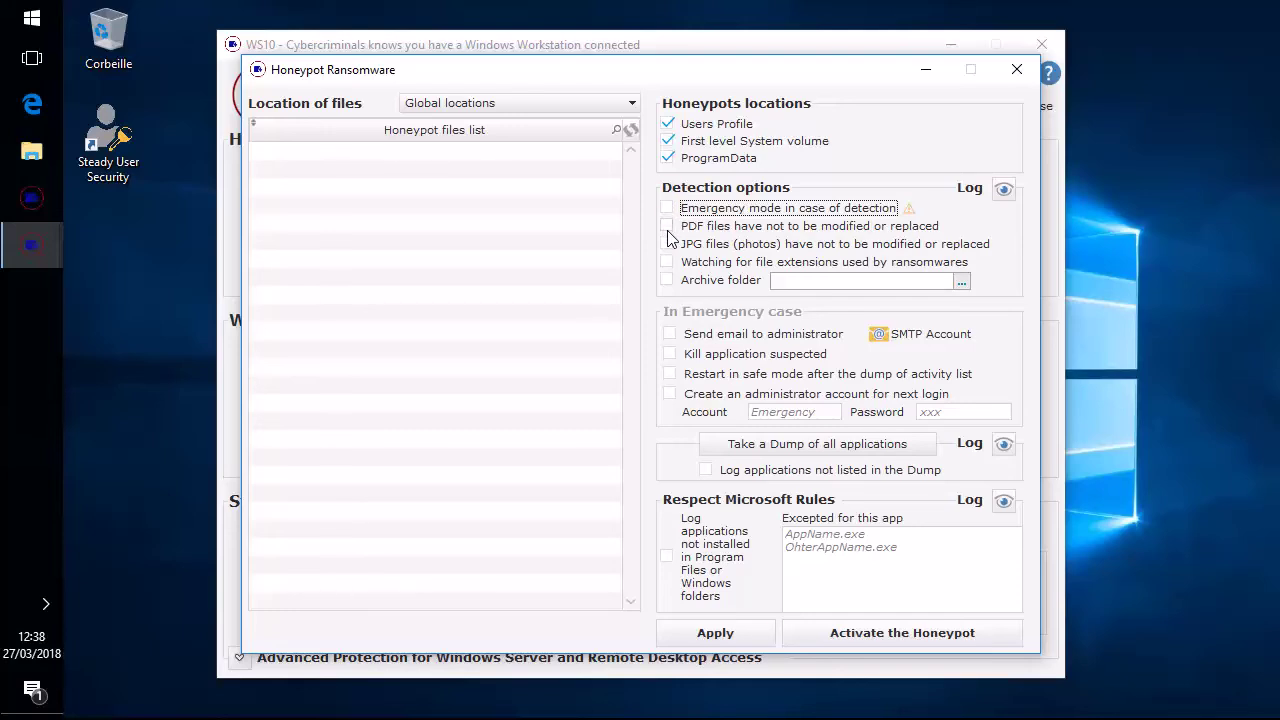
left_click(667, 227)
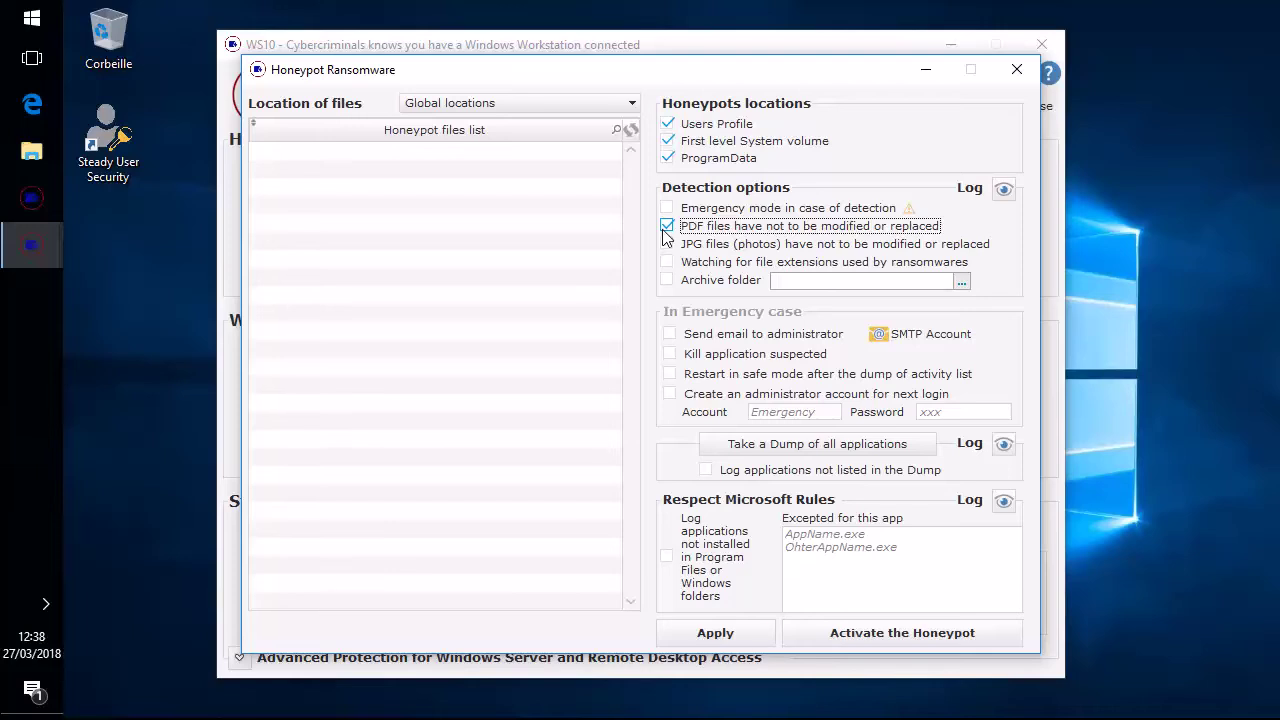
left_click(667, 245)
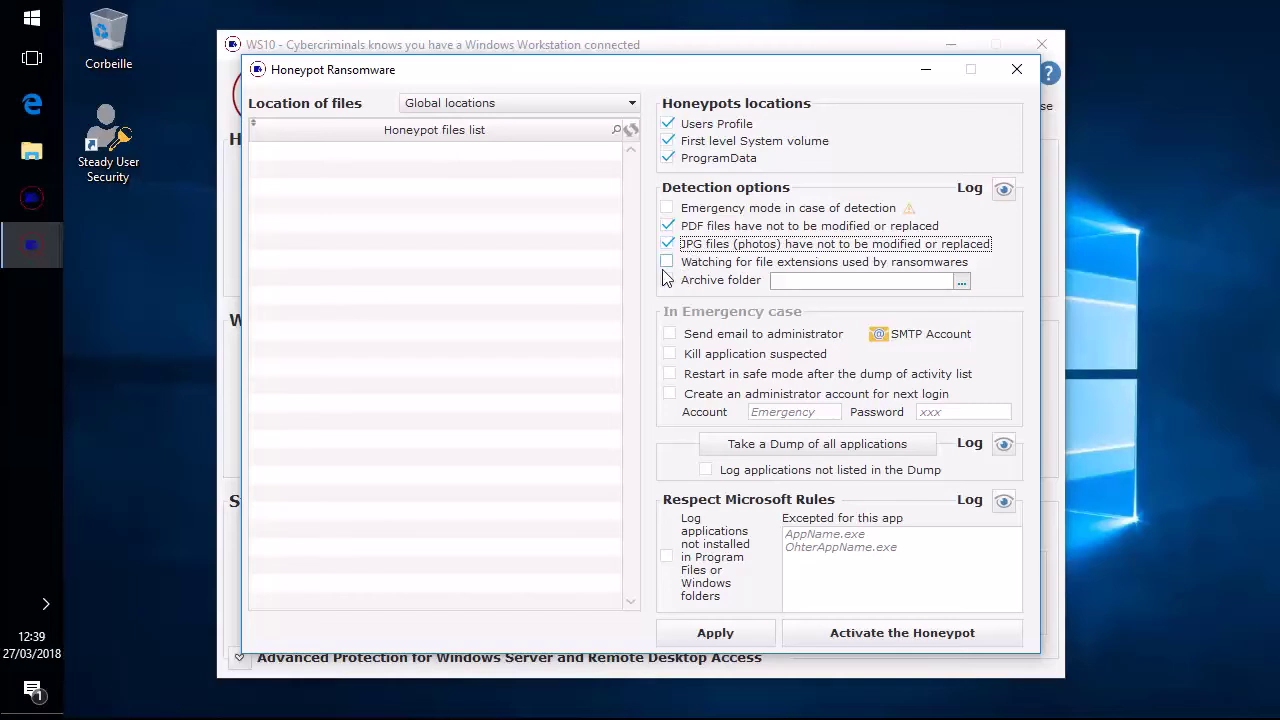
left_click(667, 262)
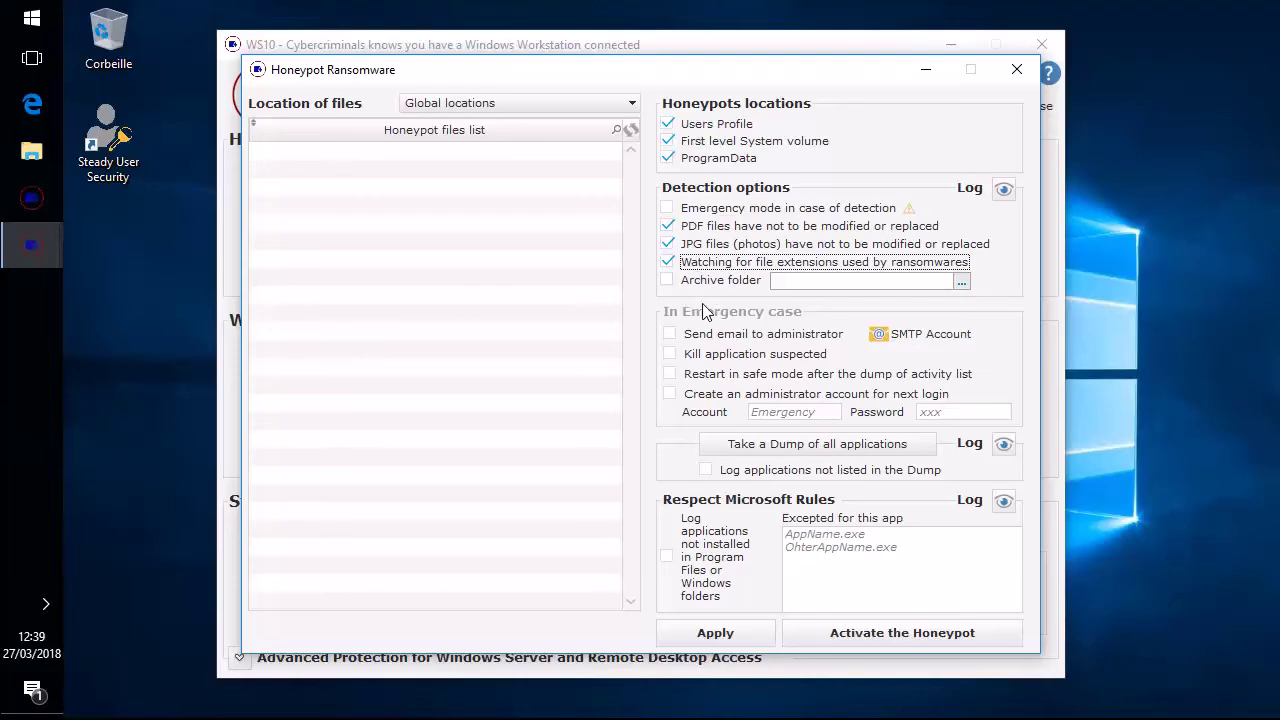
left_click(668, 281)
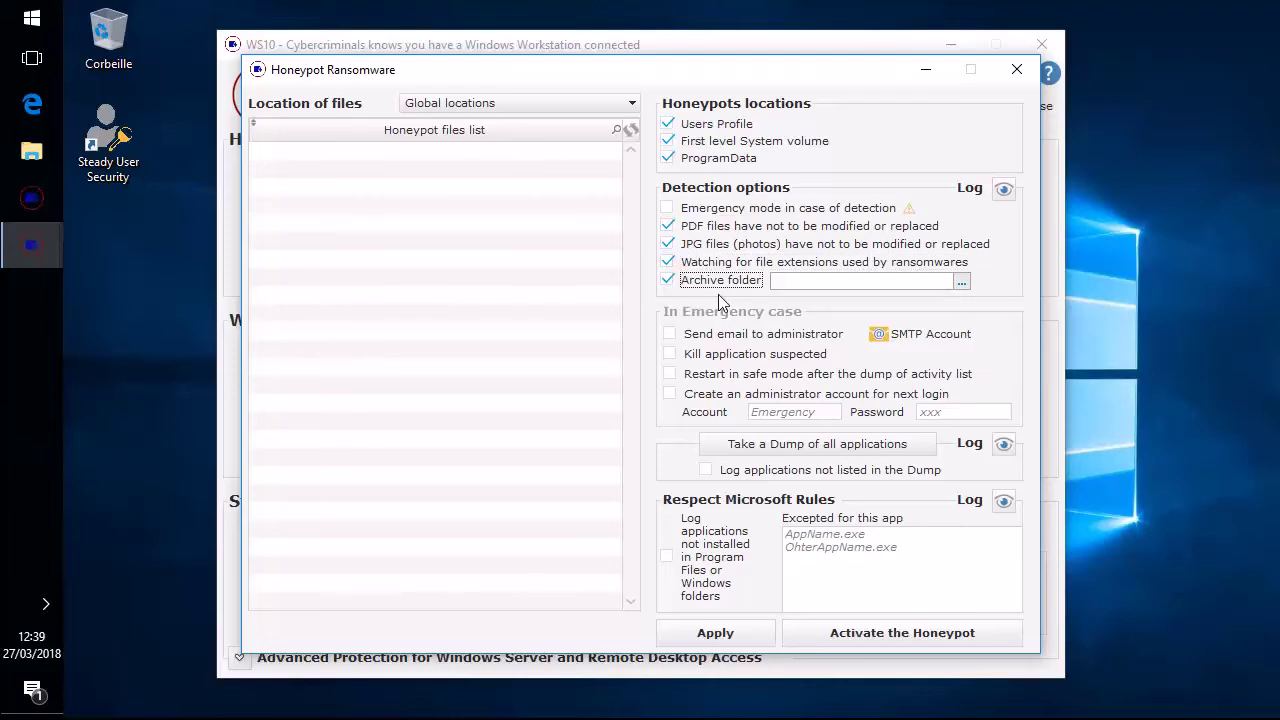
left_click(961, 282)
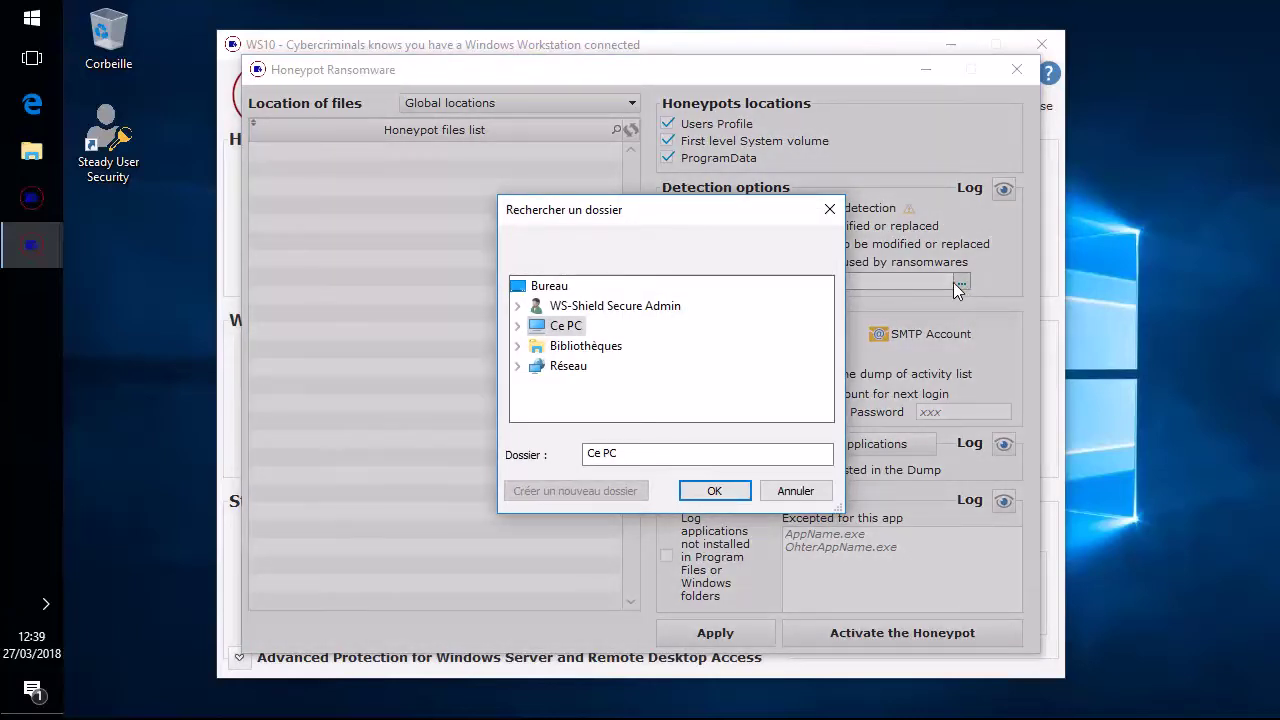
left_click(829, 210)
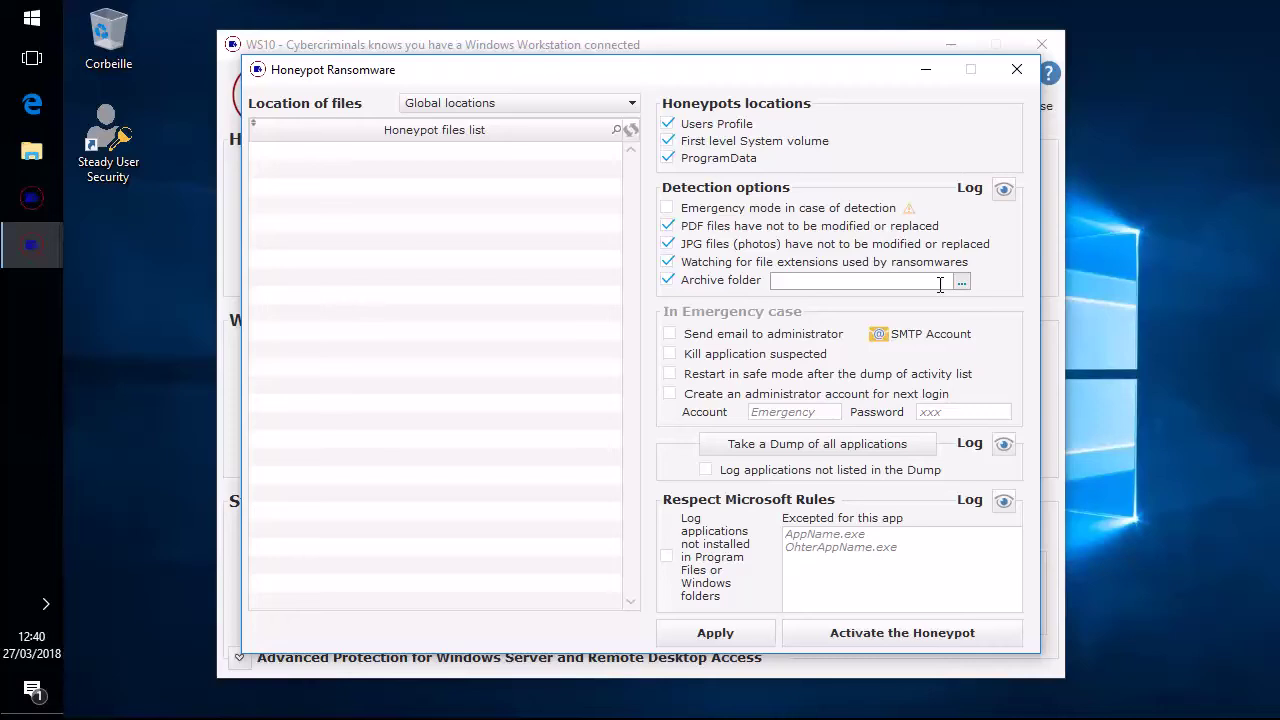
left_click(667, 280)
Step: Look through the list of executables to its end and take a dump of all applications
left_click(756, 446)
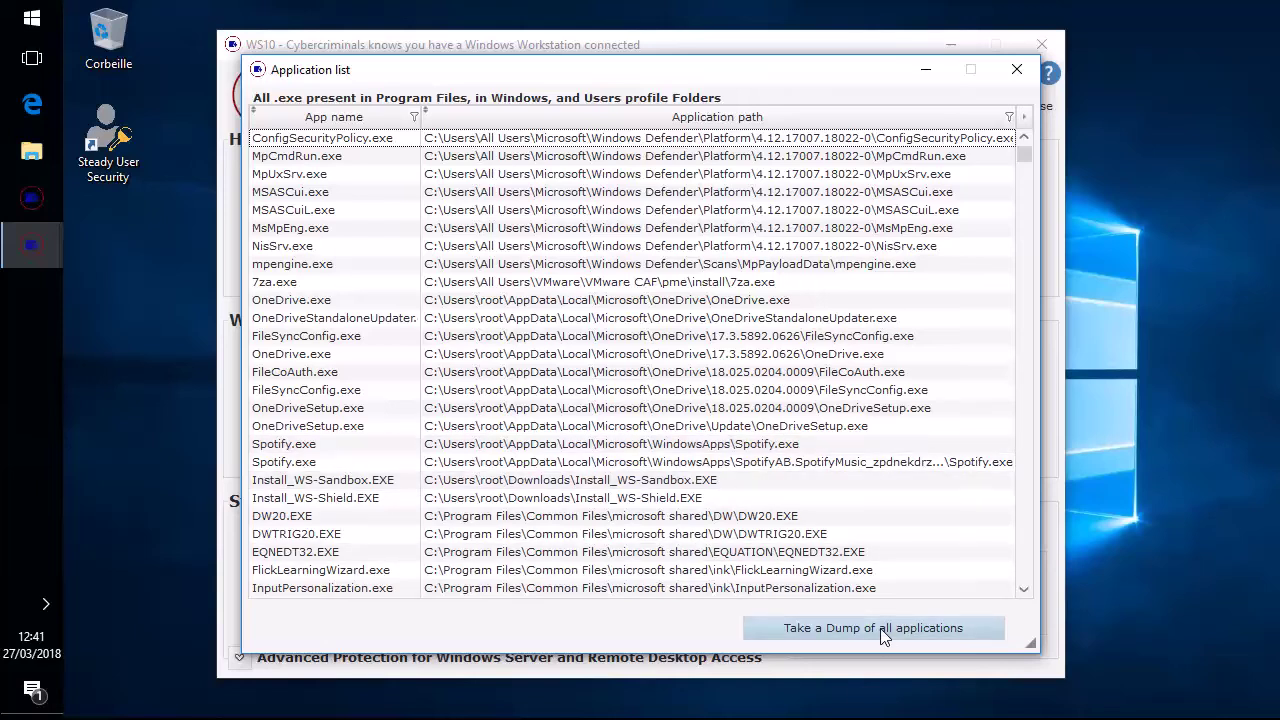
left_click(1026, 157)
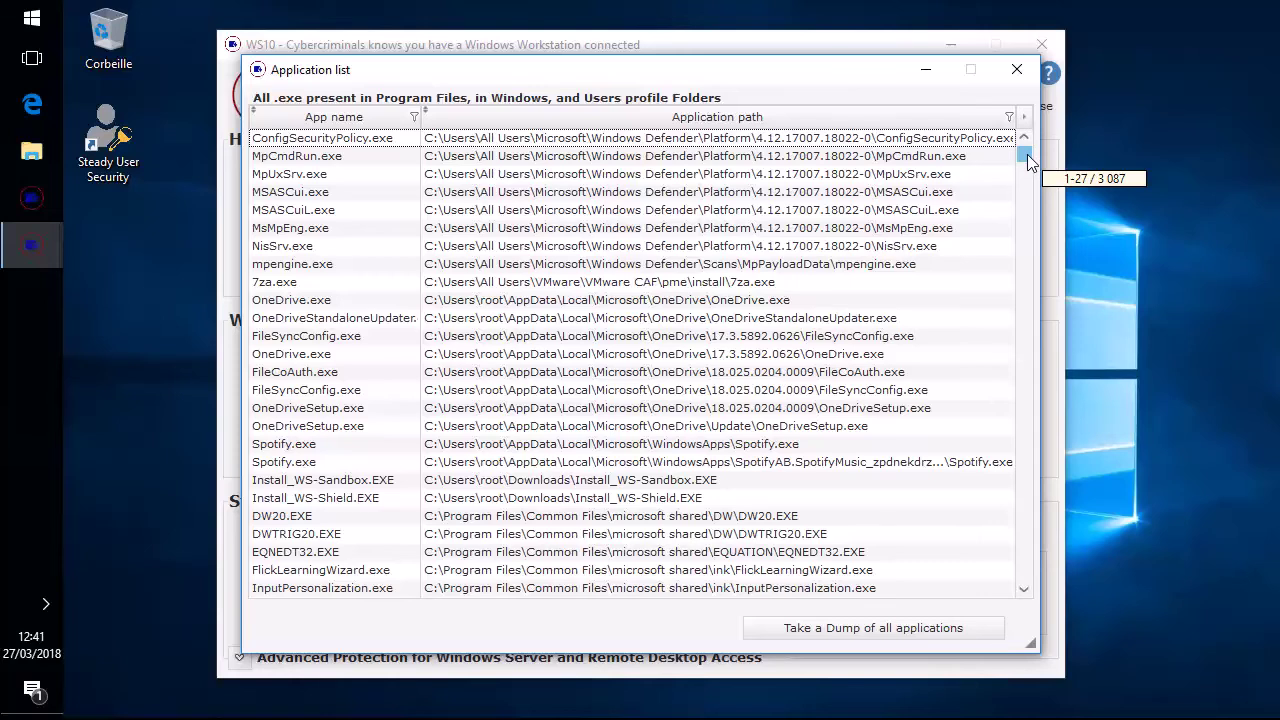
left_click_drag(1027, 154, 1019, 182)
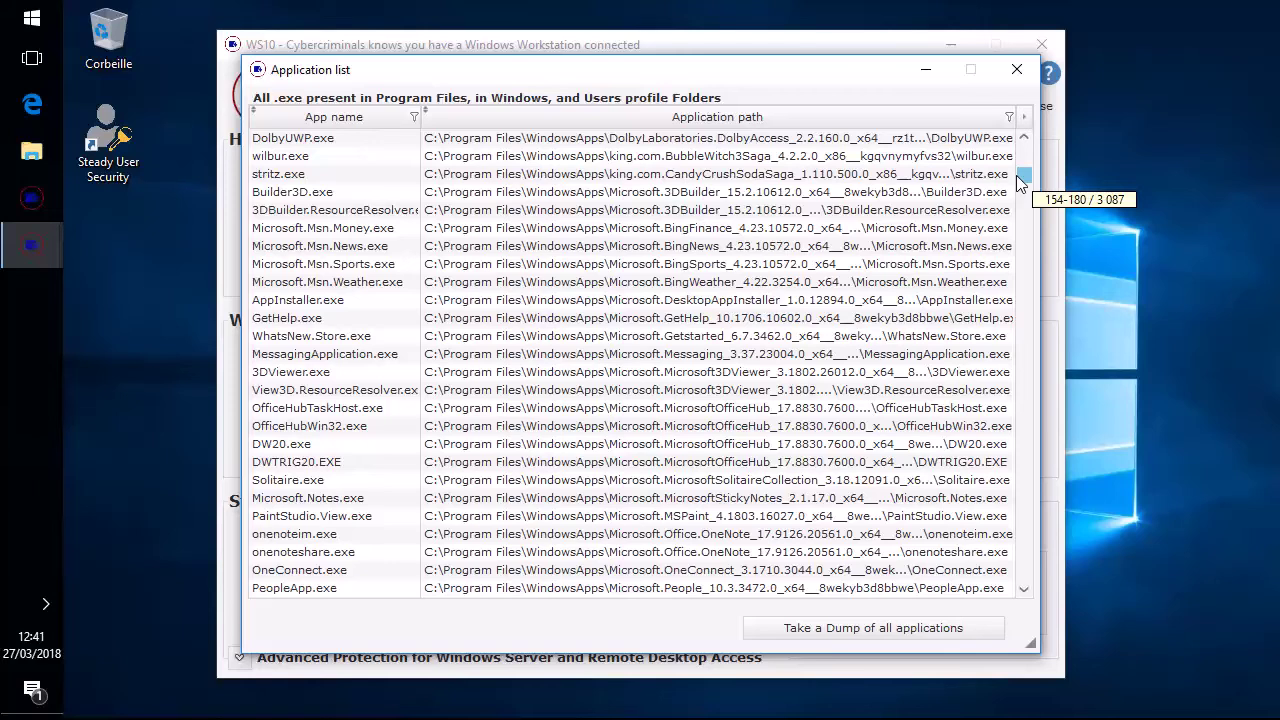
left_click_drag(1020, 180, 1024, 598)
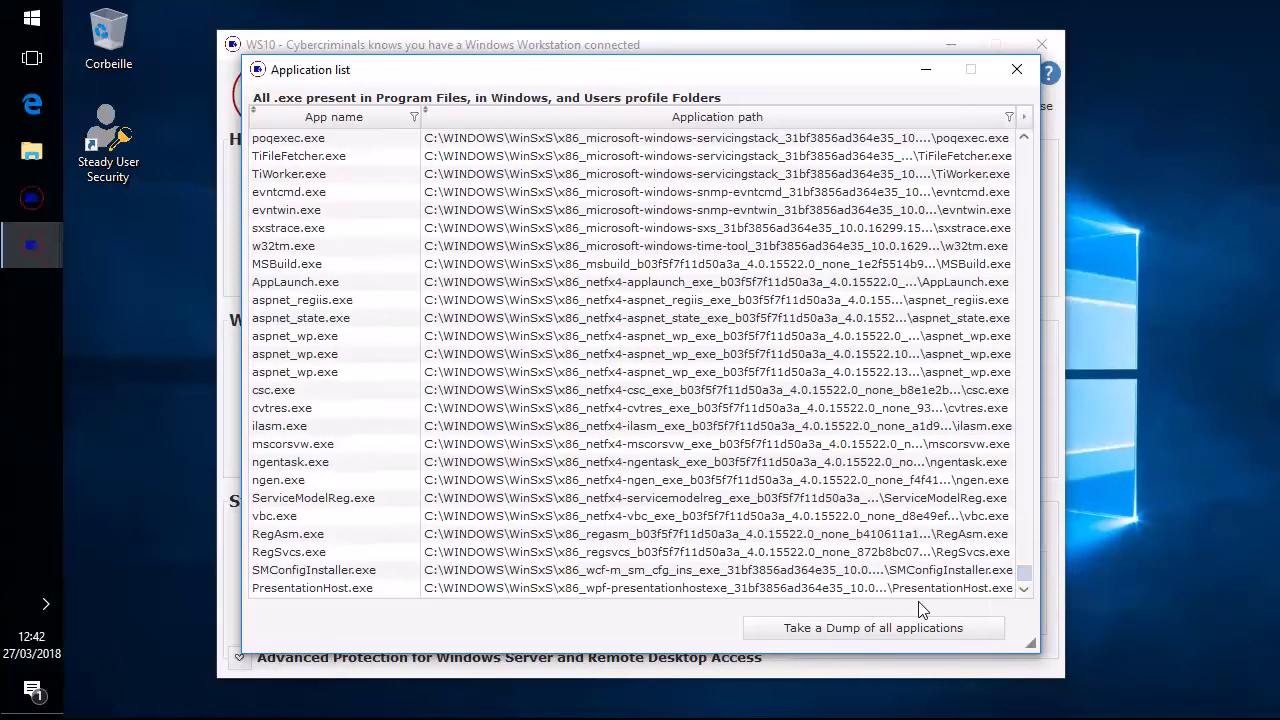
left_click(829, 632)
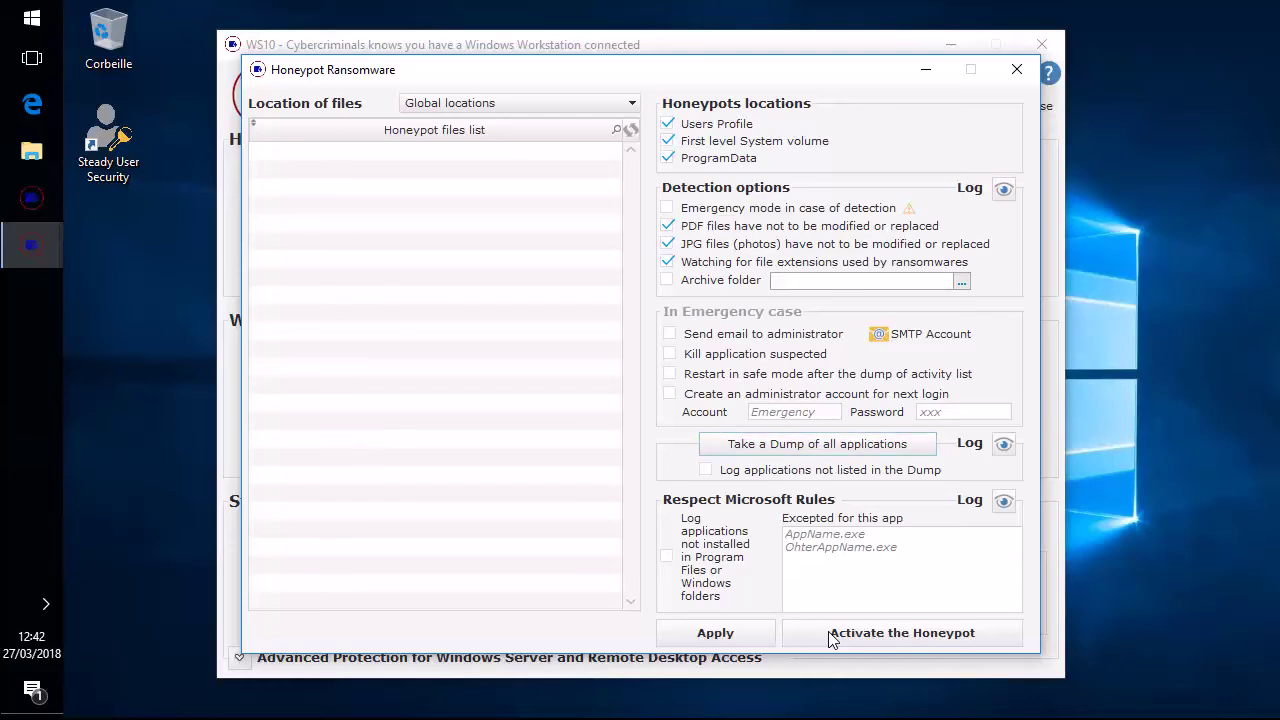
Step: View the log of applications not listed in the dump, and enable logging of such applications
left_click(1002, 443)
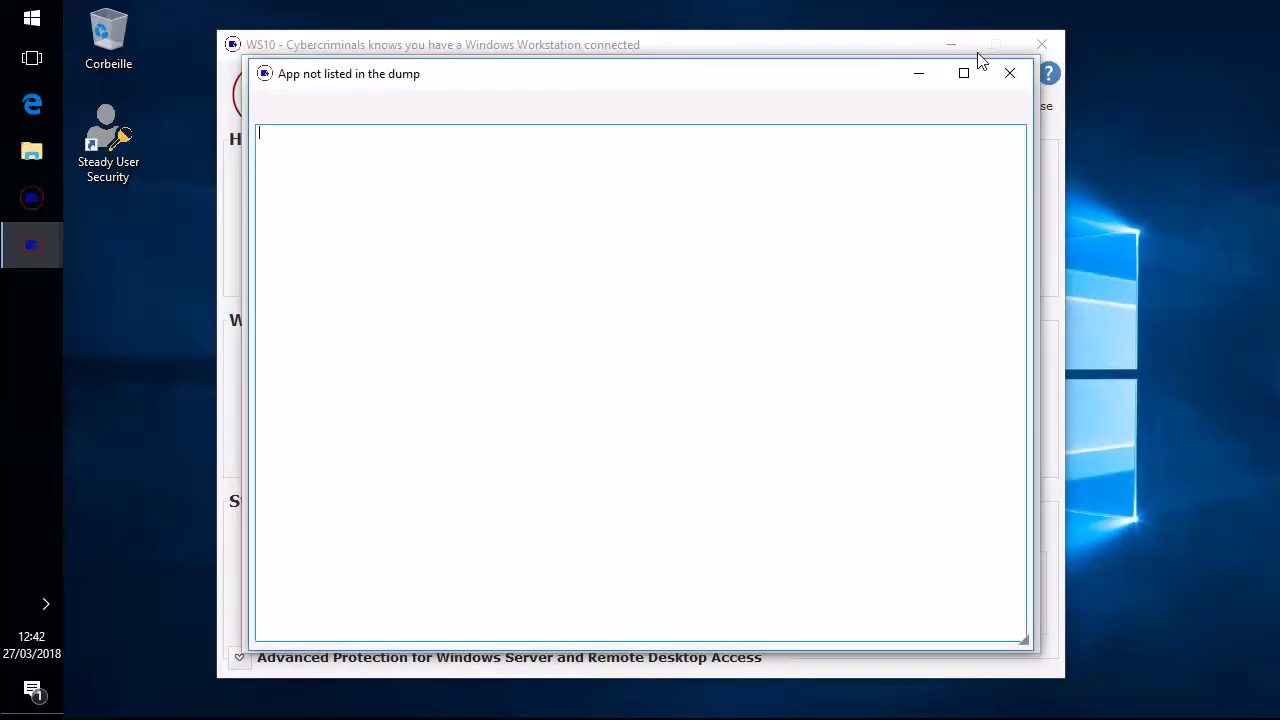
left_click(1008, 73)
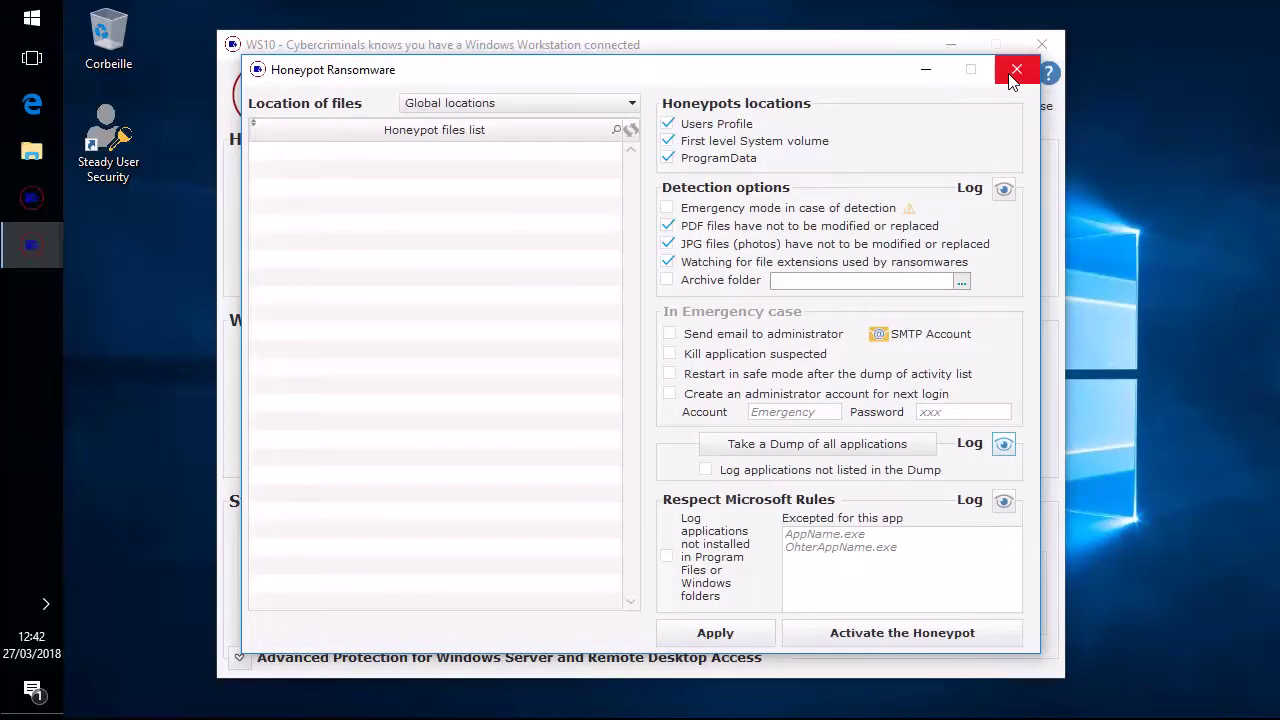
left_click(706, 470)
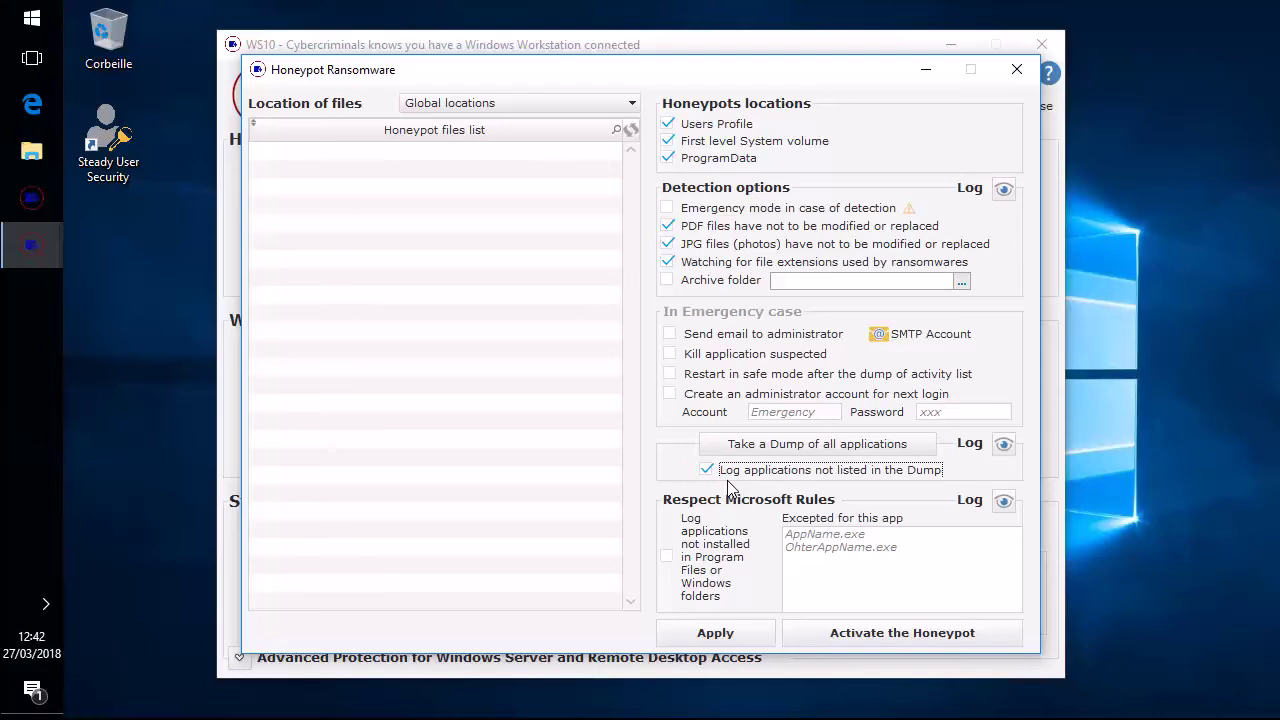
Step: Enable the rule on applications not installed in Program Files or Windows folders, leaving emergency mode off, and view its log
left_click(667, 209)
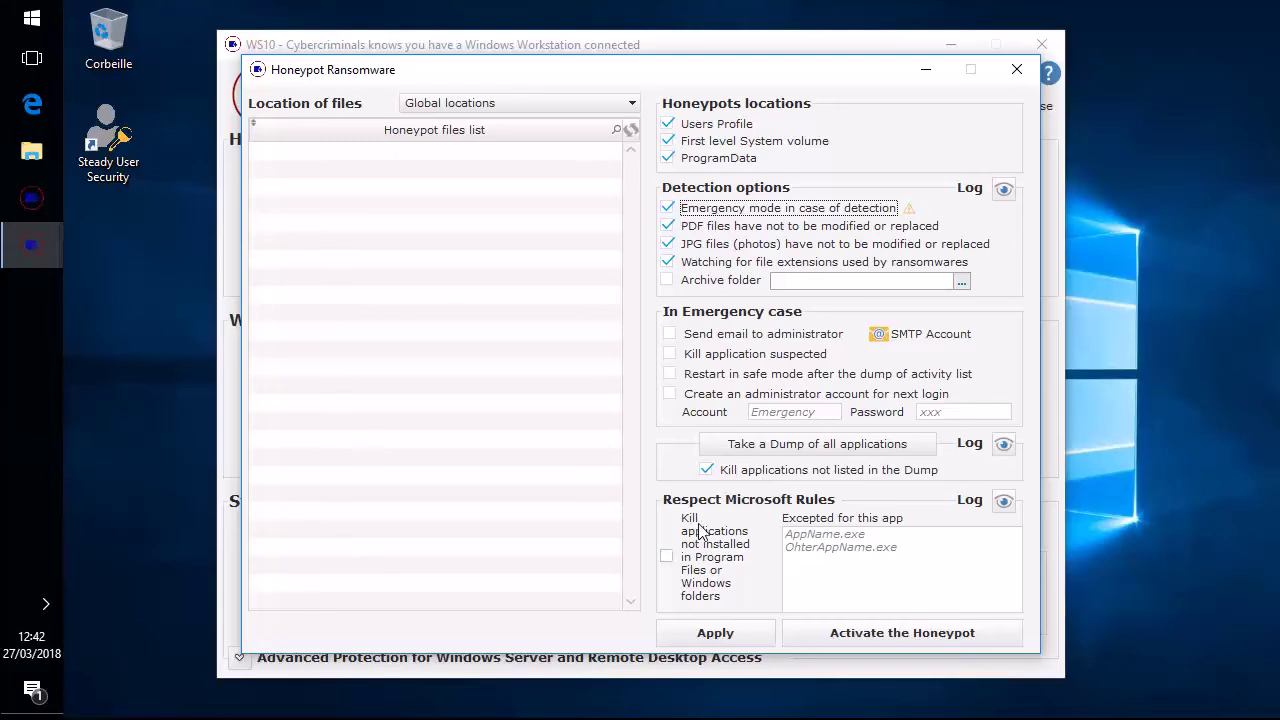
left_click(672, 557)
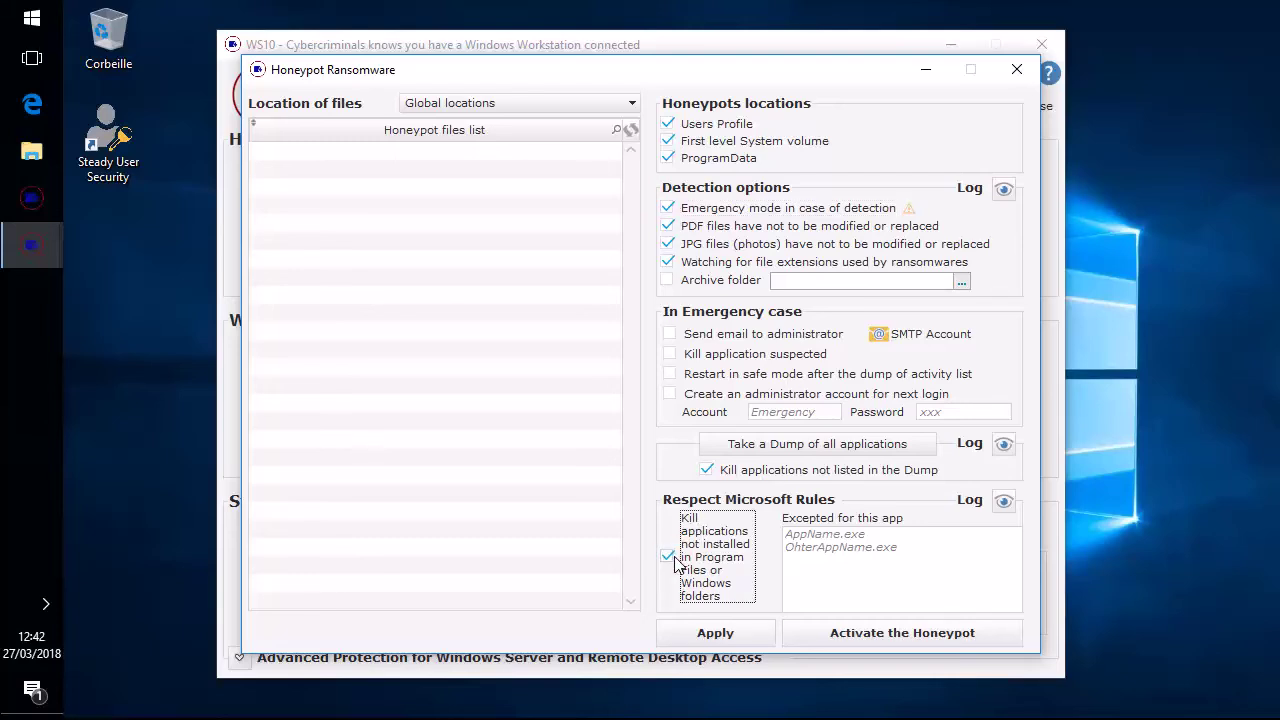
left_click(668, 209)
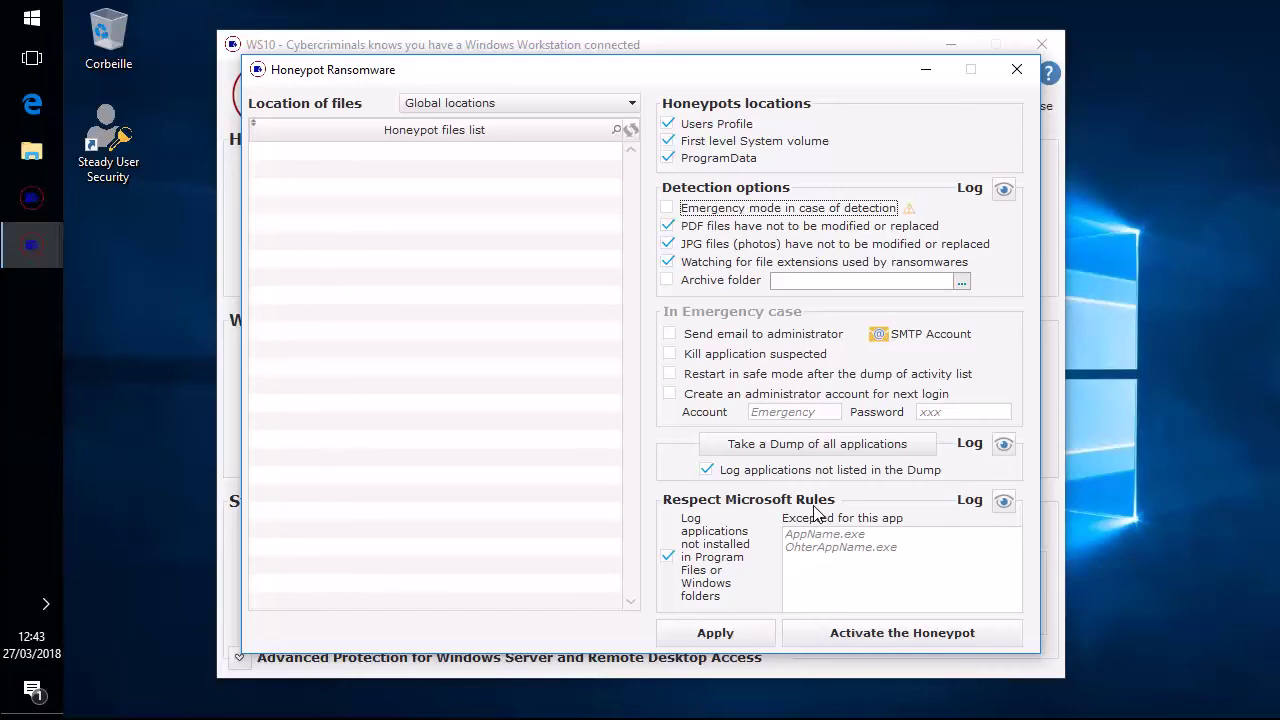
left_click(1003, 500)
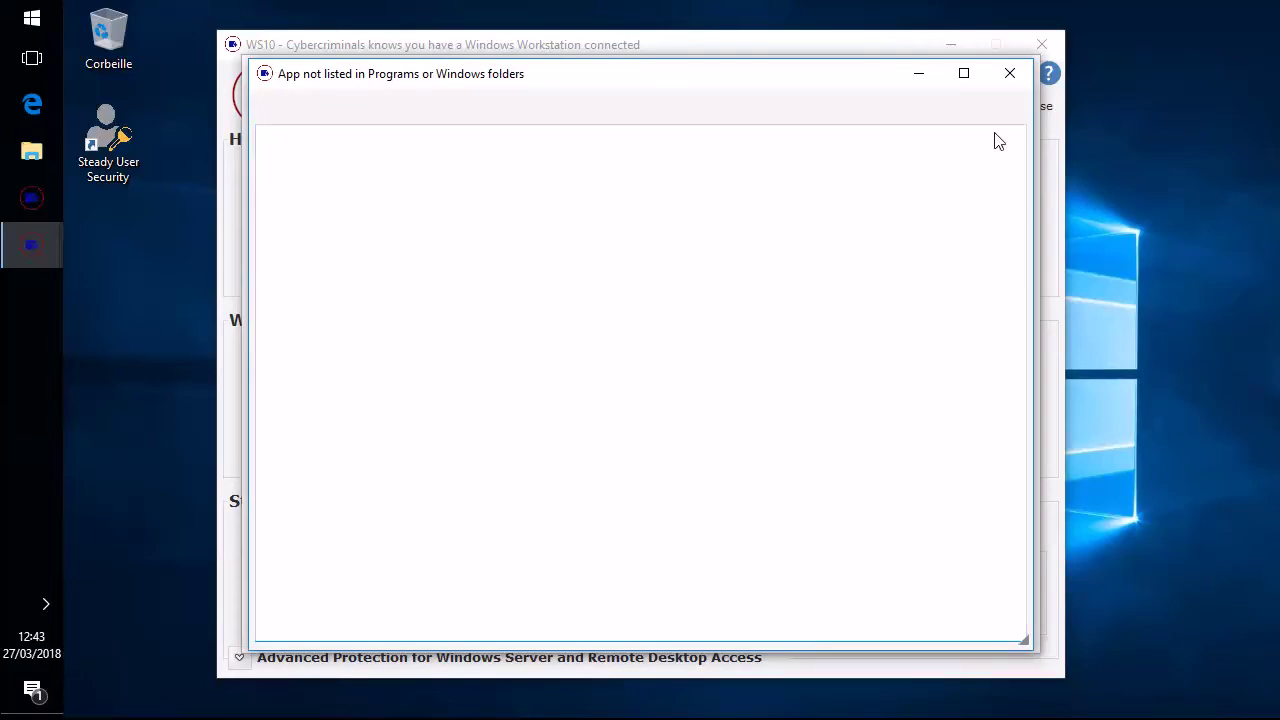
left_click(1012, 73)
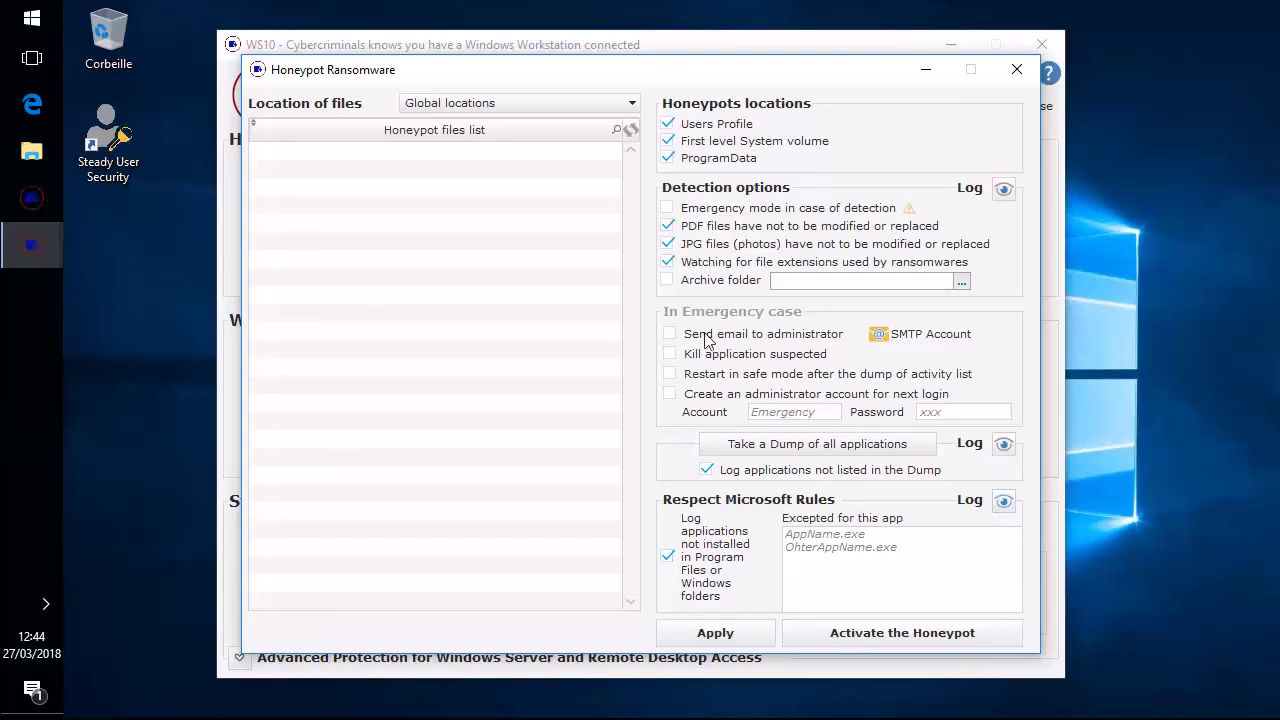
Step: Apply the ransomware honeypot settings with emergency mode off, and activate the honeypot
left_click(696, 210)
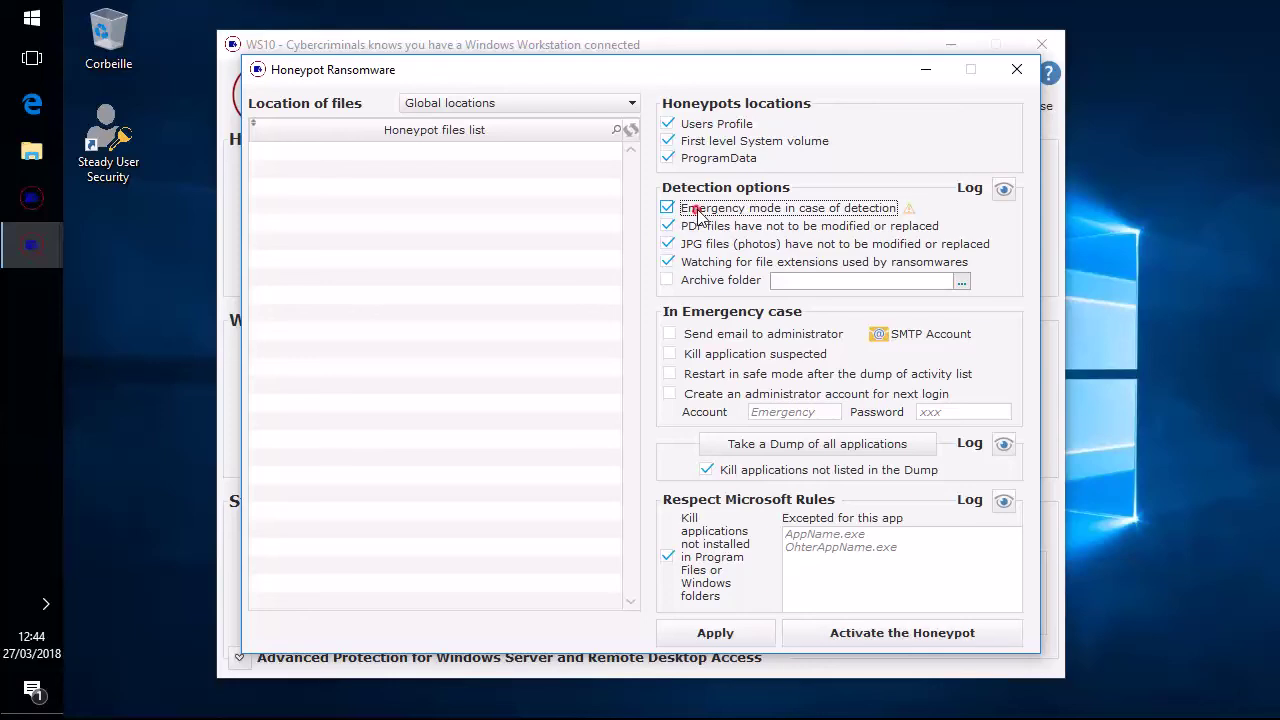
left_click(698, 214)
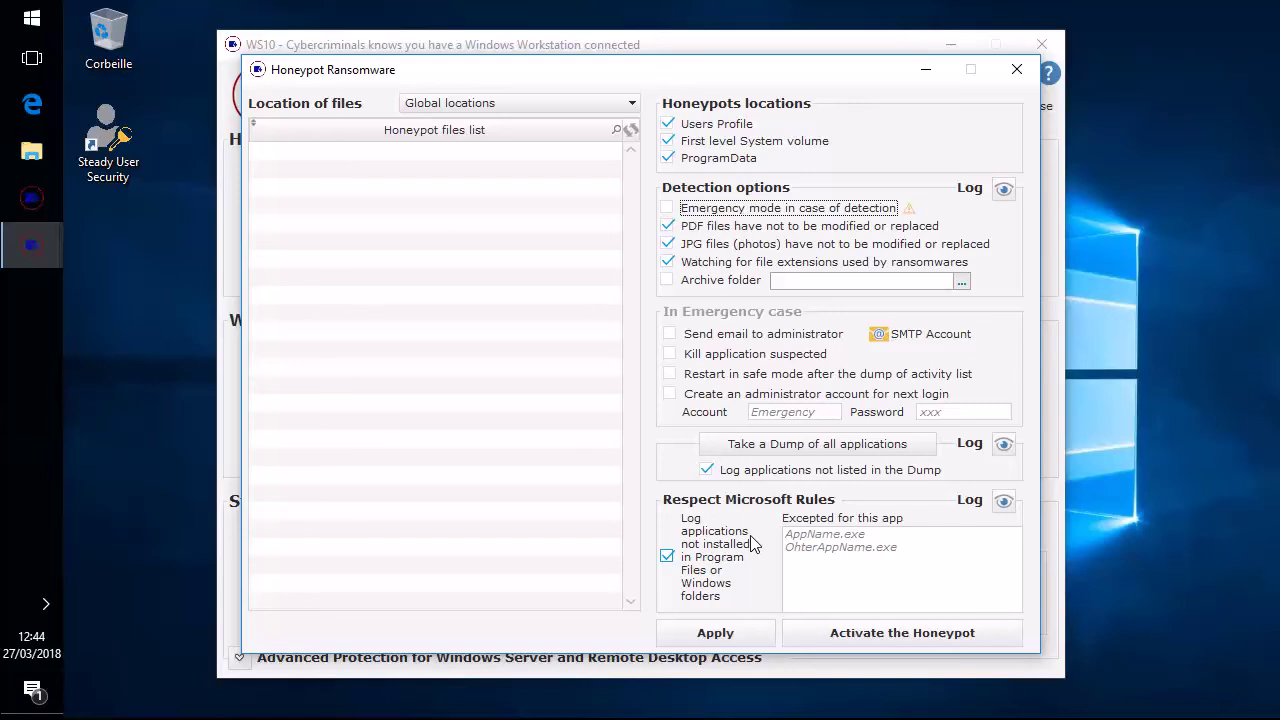
left_click(709, 640)
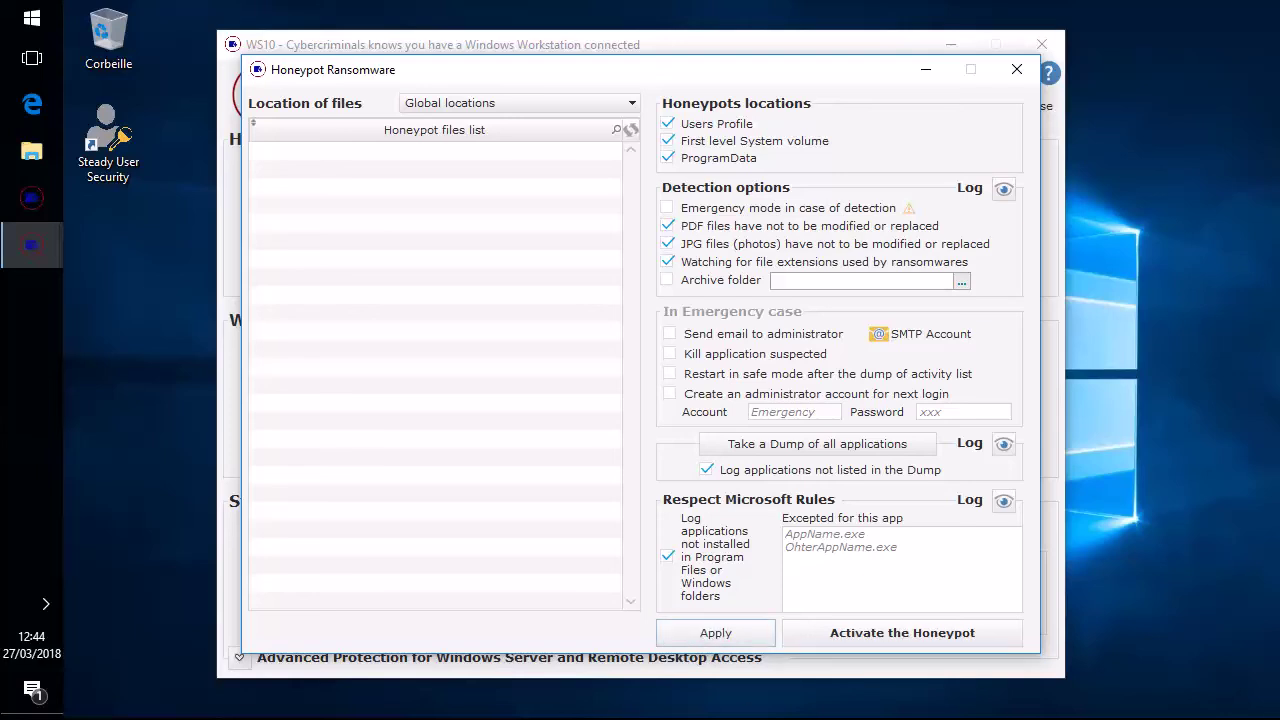
left_click(885, 632)
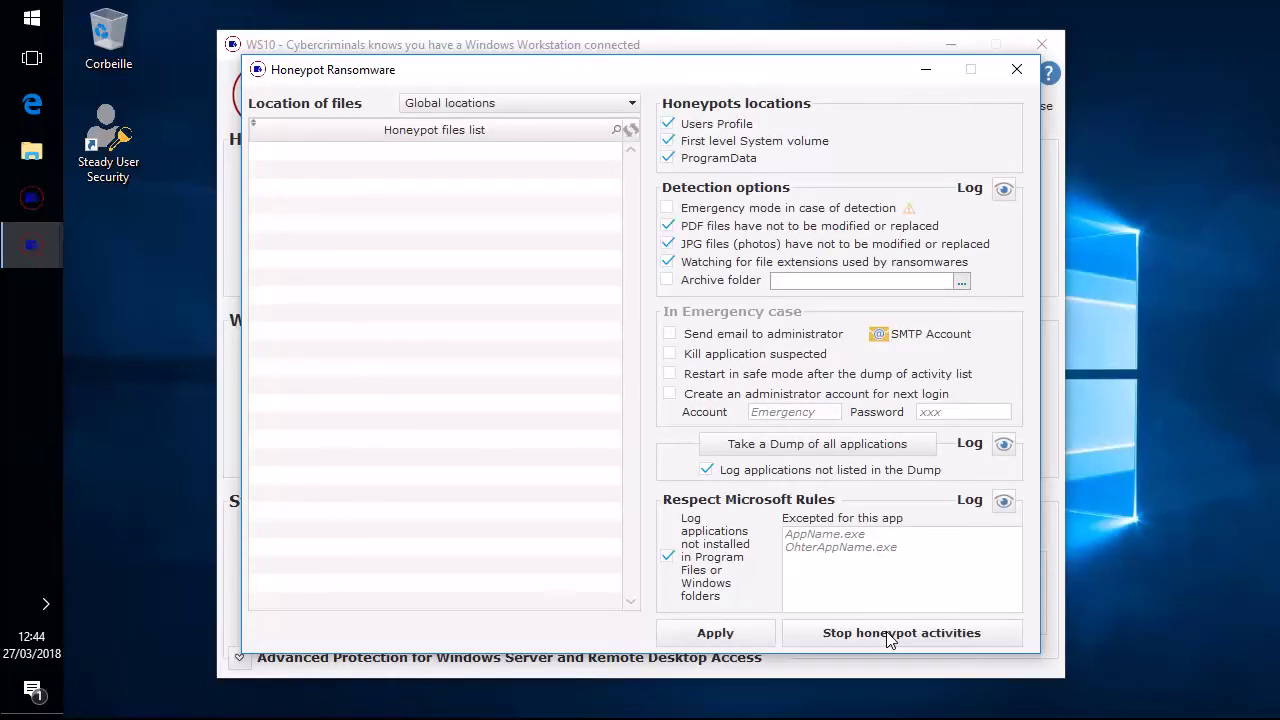
left_click(1017, 71)
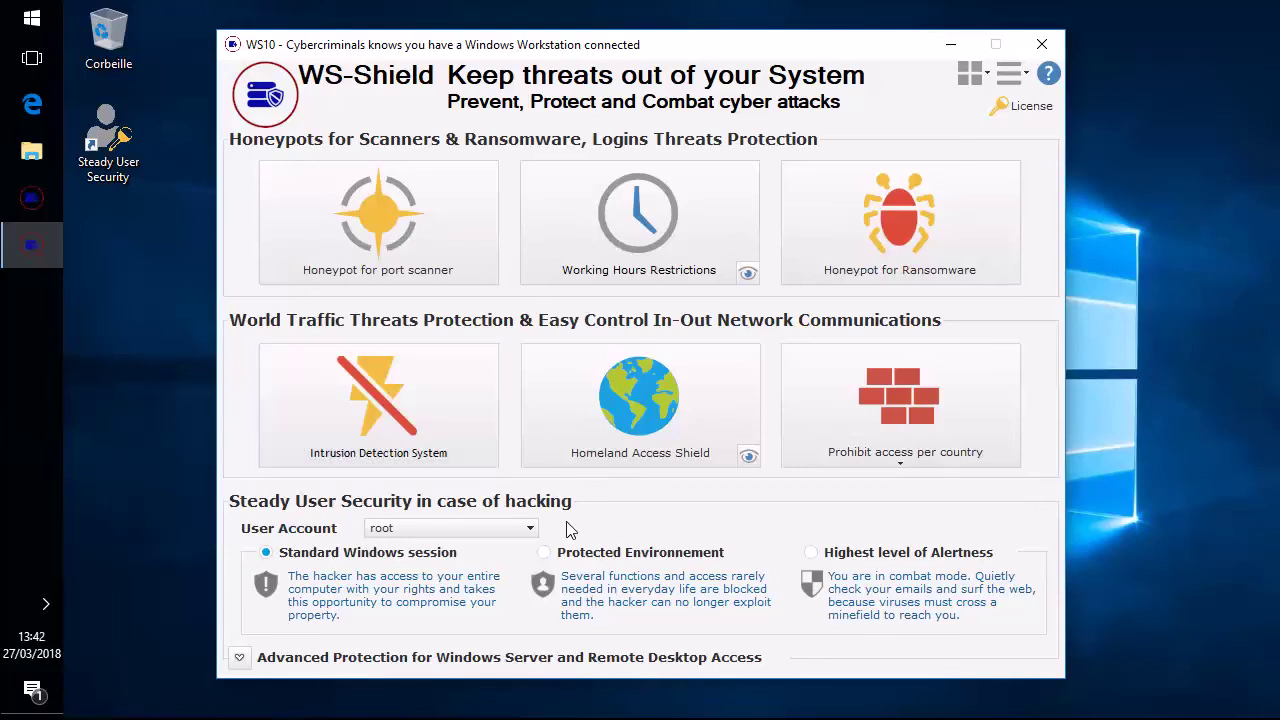
Step: Switch to File Explorer and make hidden items visible
left_click(31, 155)
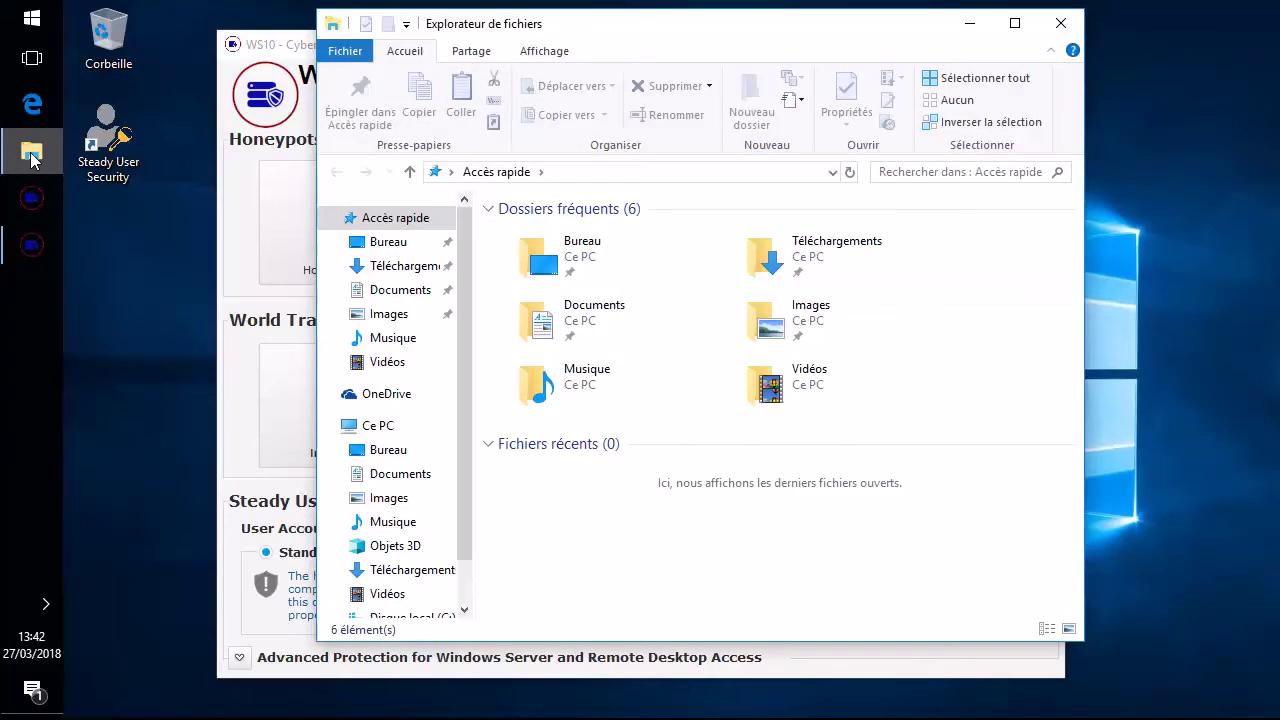
left_click(553, 52)
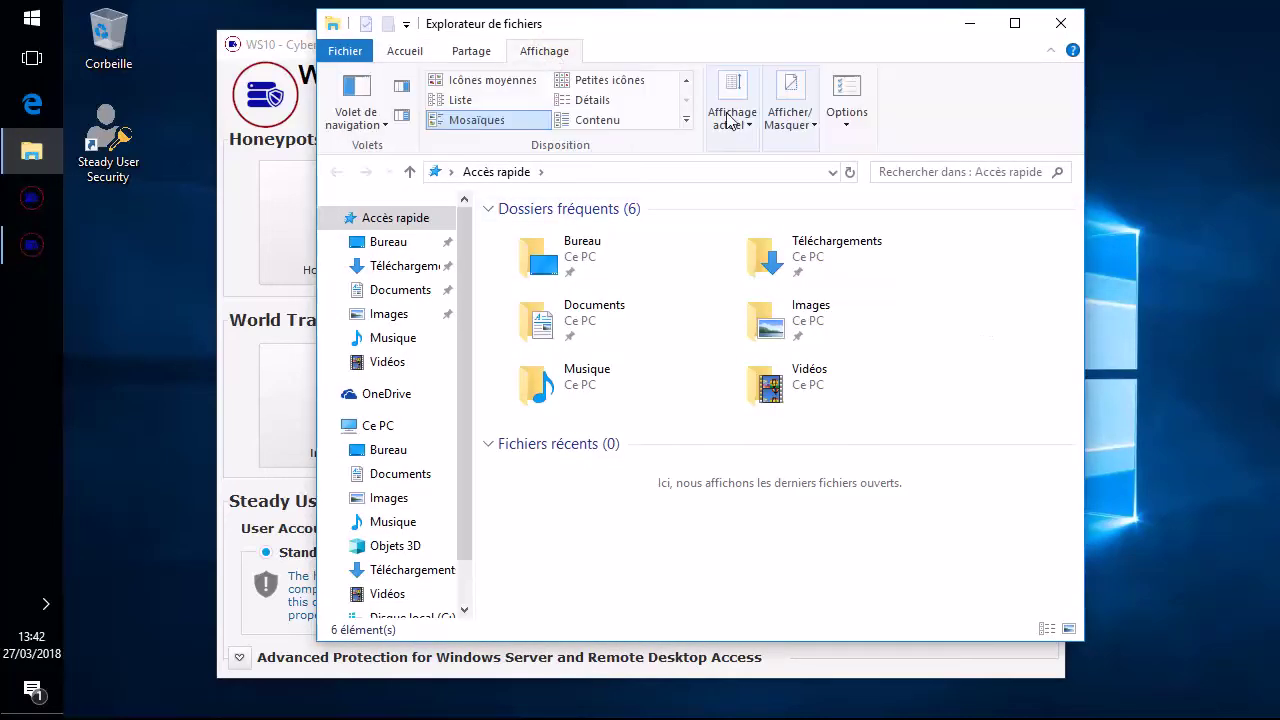
left_click(801, 122)
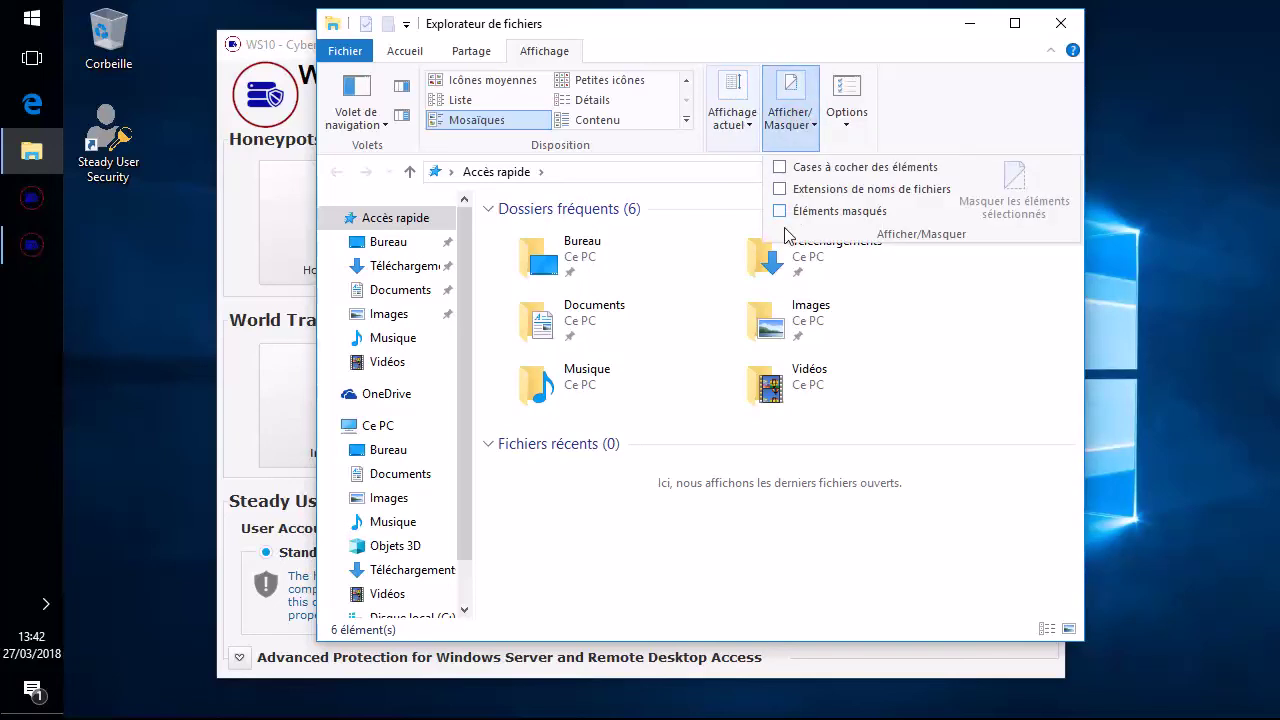
left_click(780, 211)
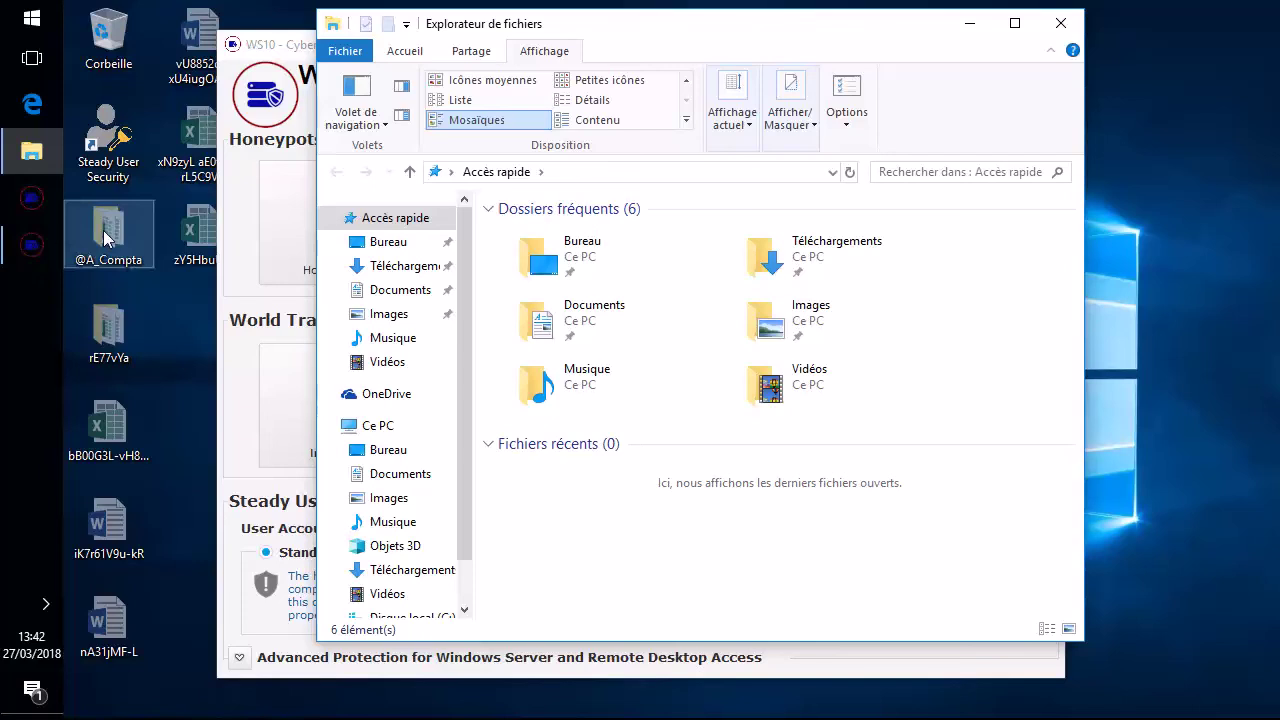
left_click(392, 290)
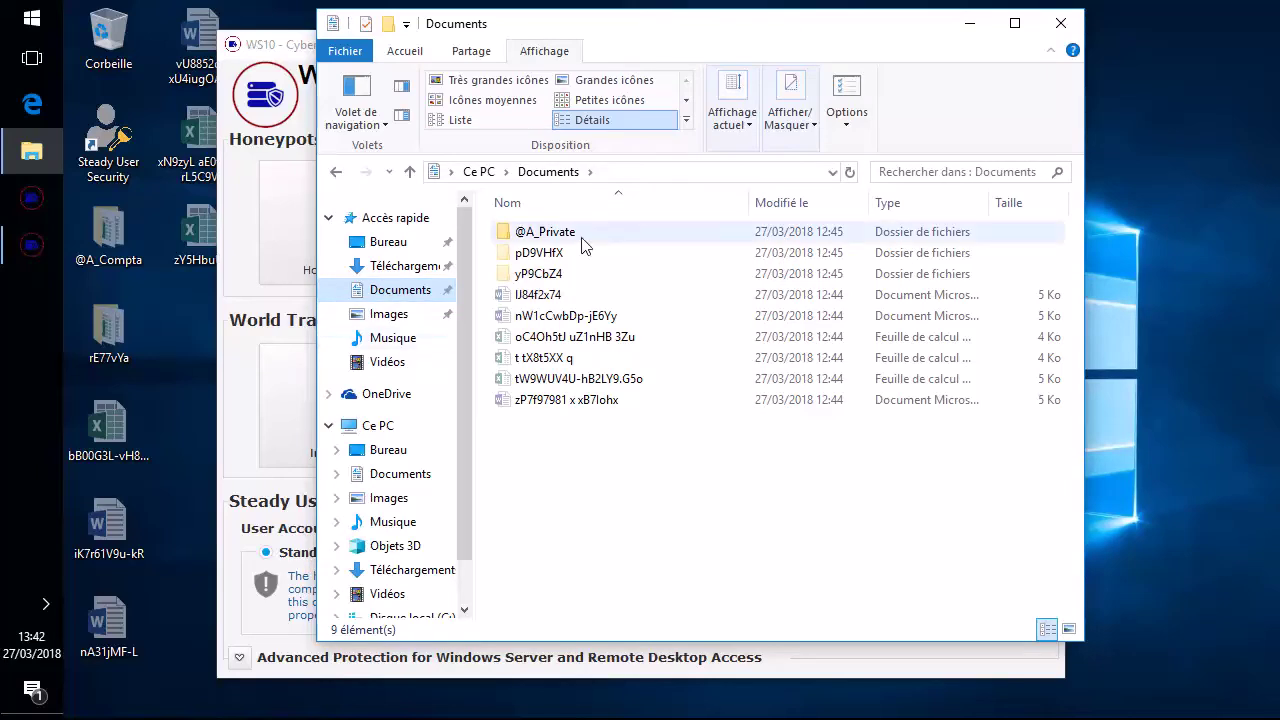
left_click(556, 233)
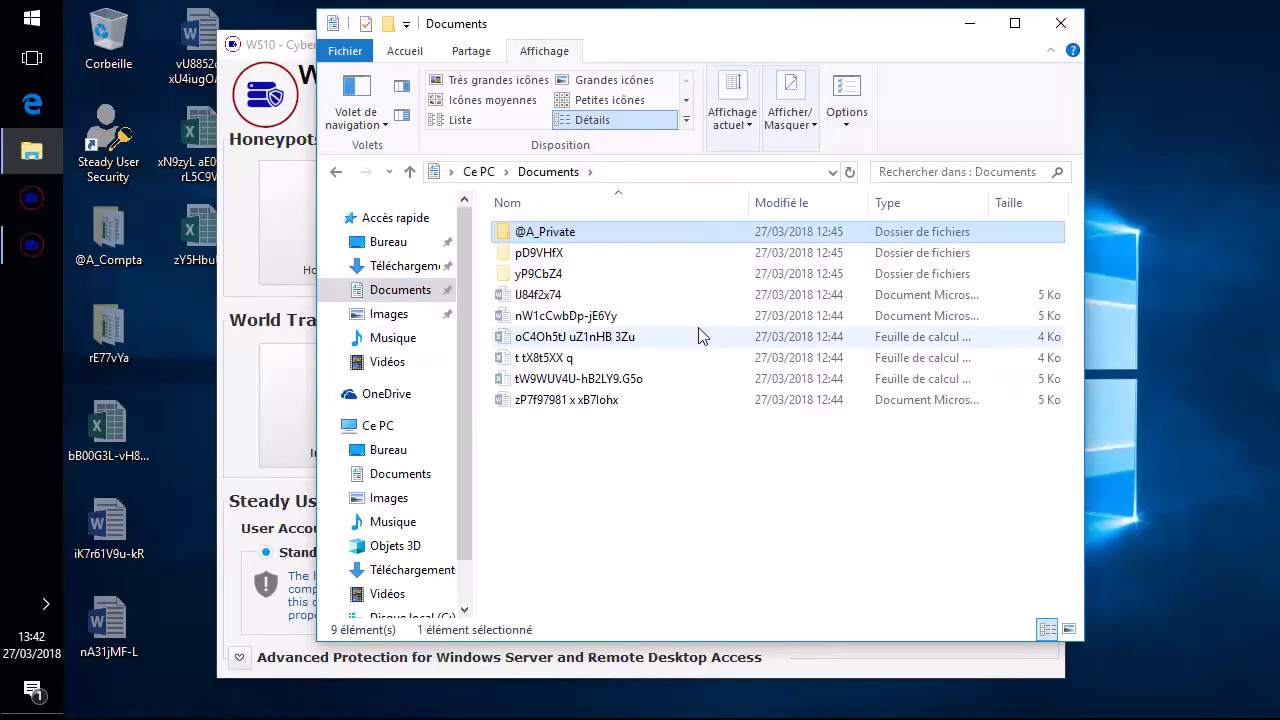
double_click(503, 237)
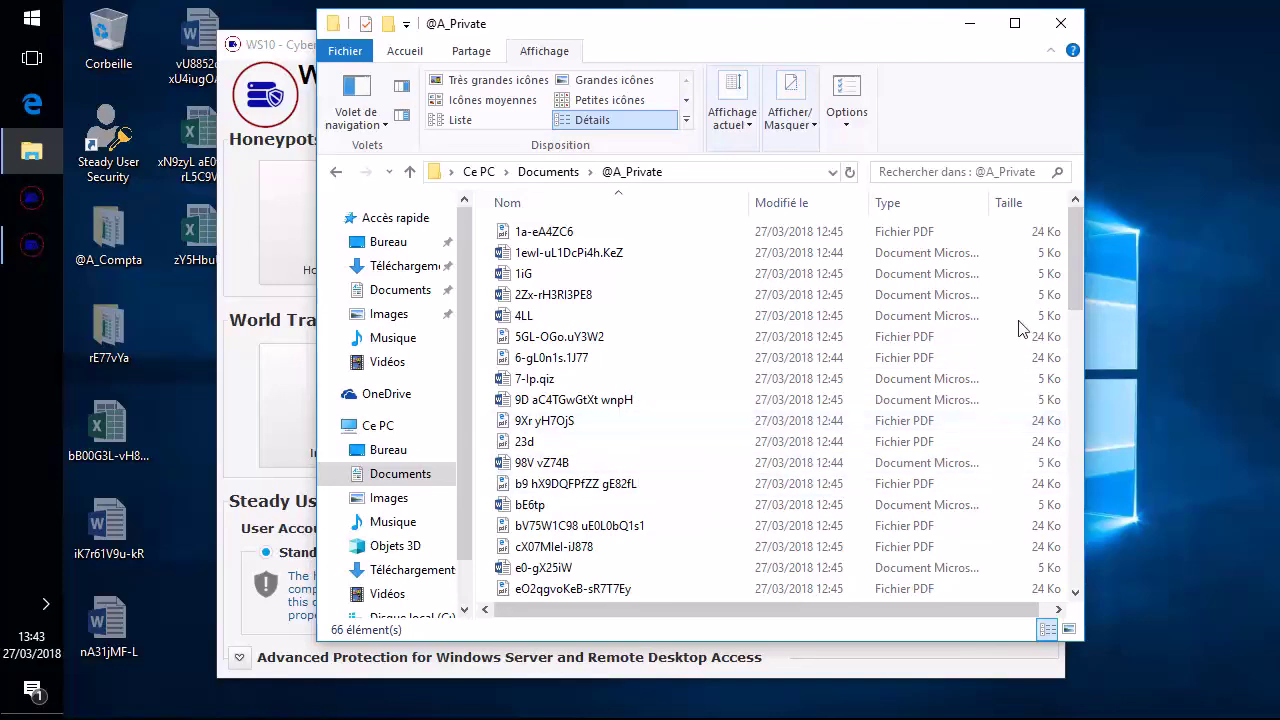
left_click_drag(1076, 294, 1079, 567)
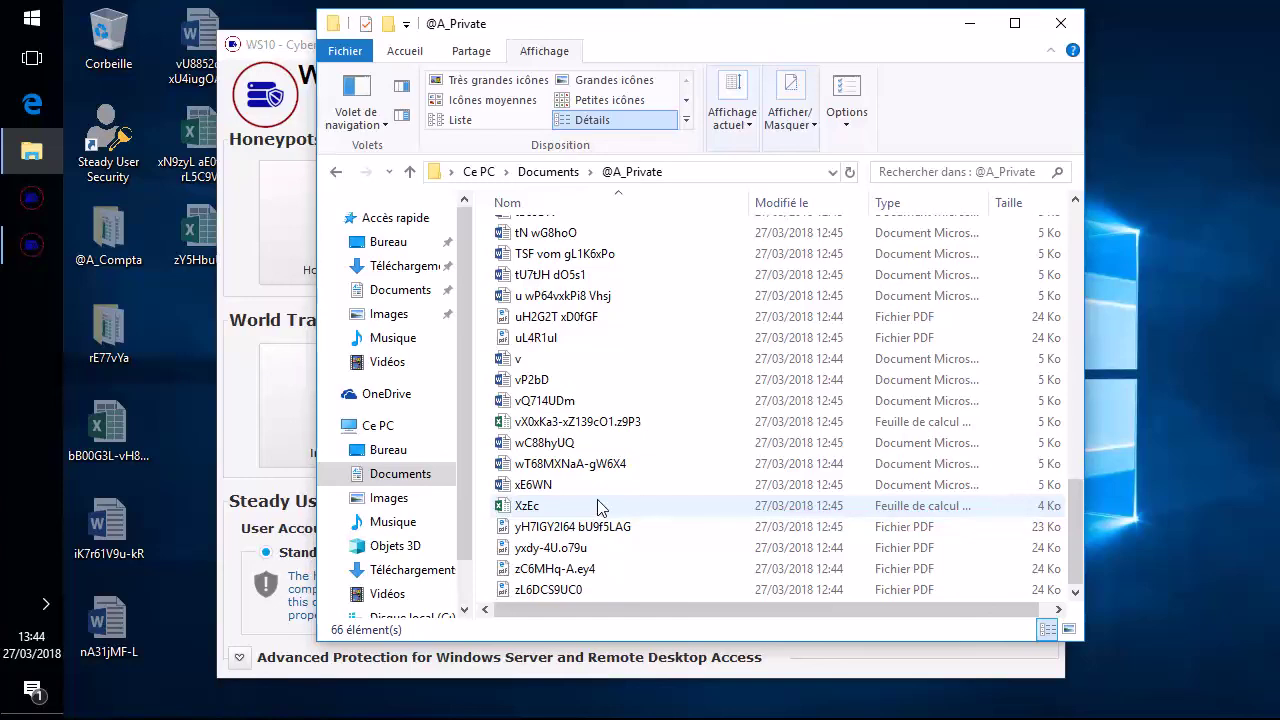
left_click(1066, 28)
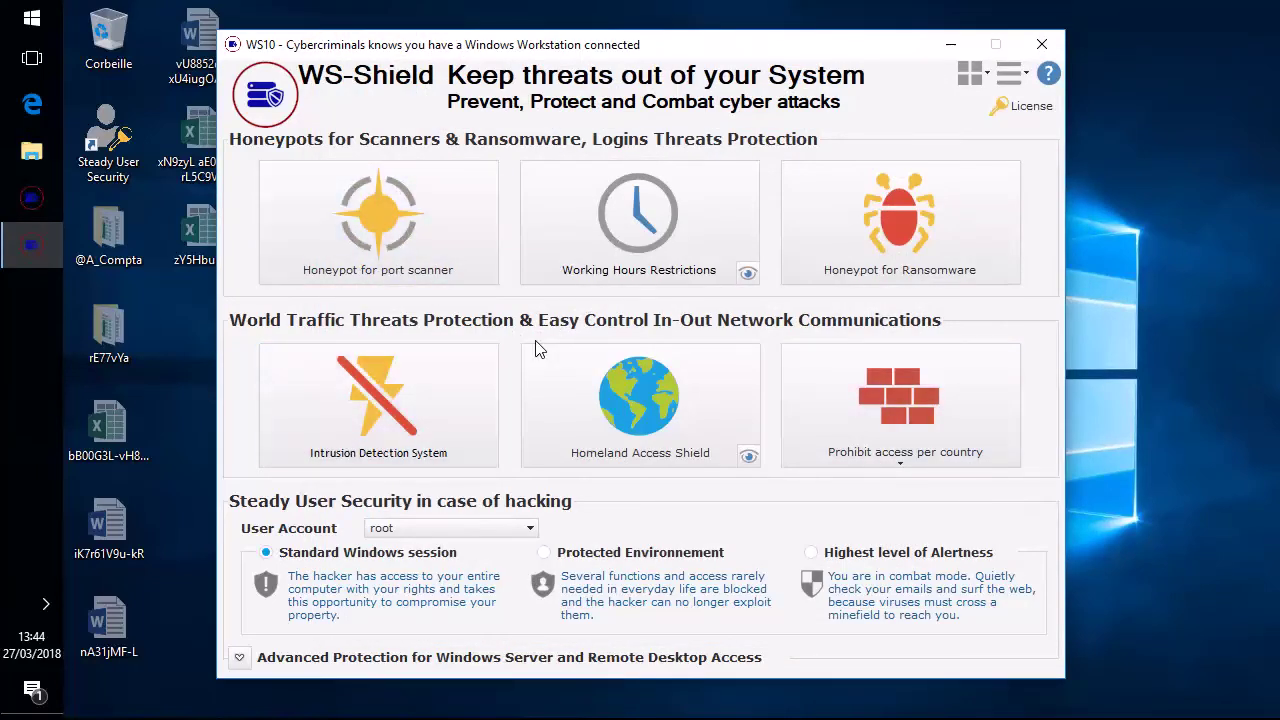
Step: Open the ransomware honeypot settings and examine the full list of honeypot files for the root location
left_click(903, 194)
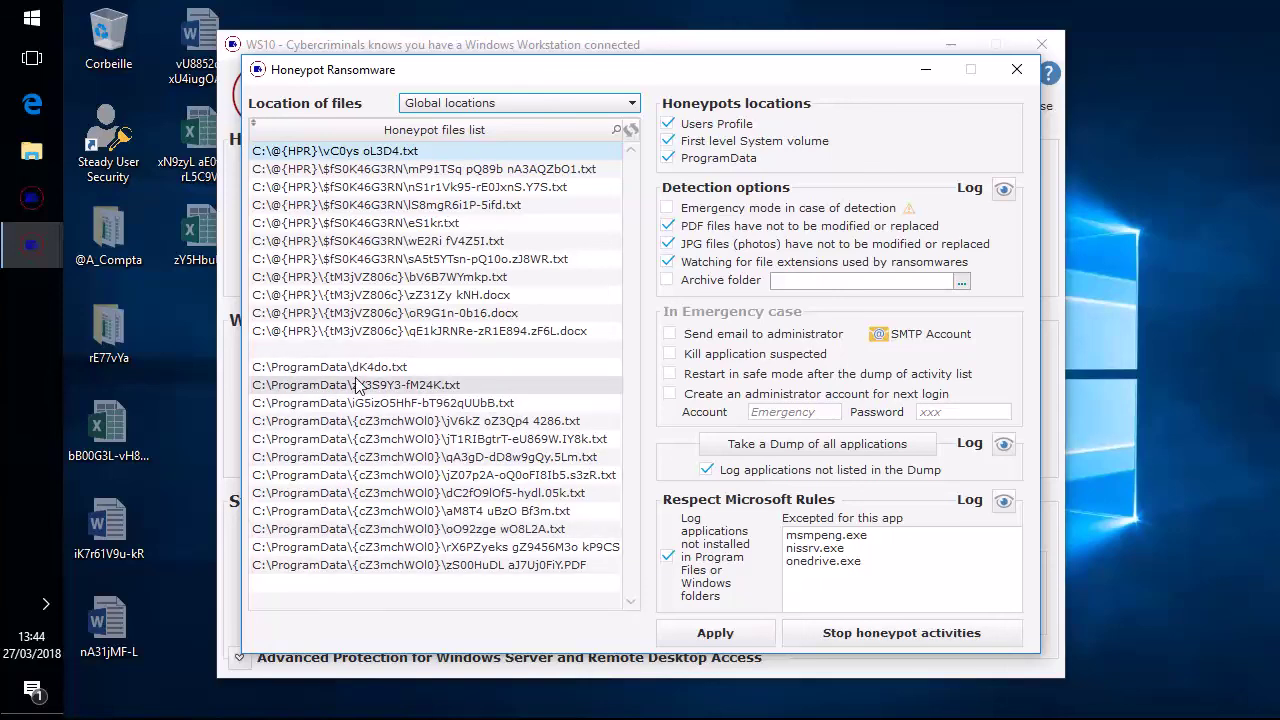
left_click(432, 108)
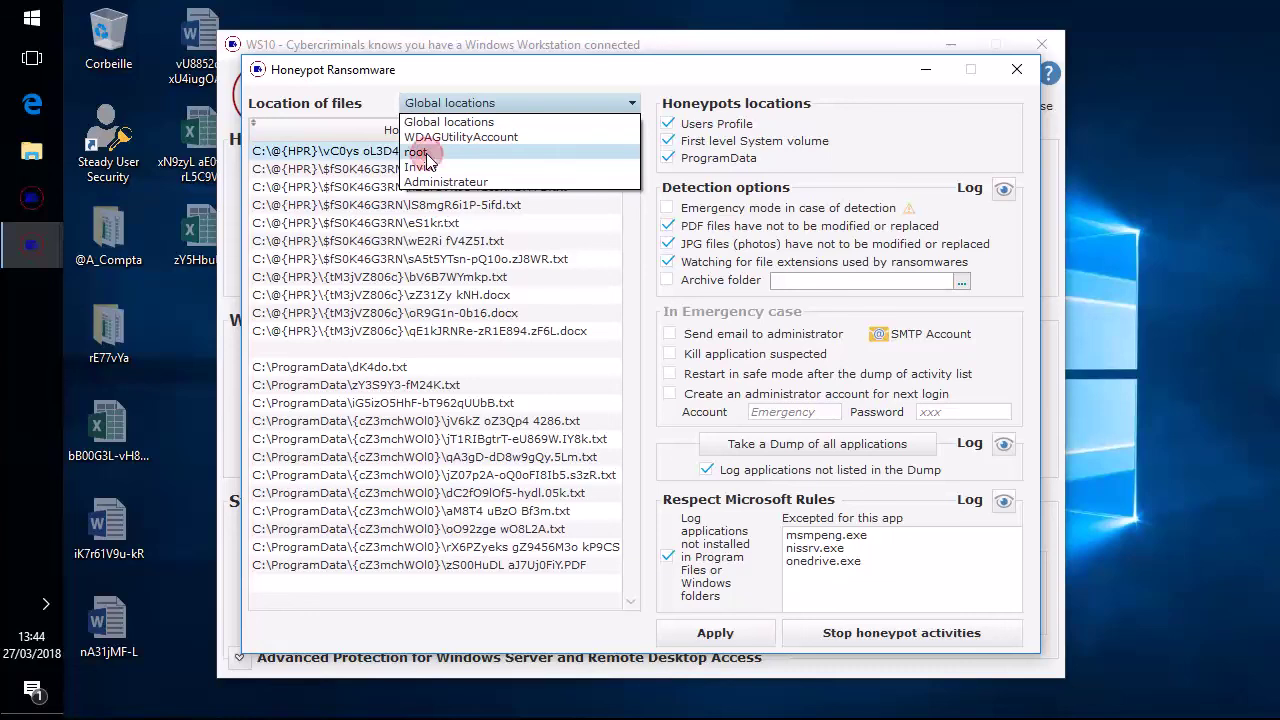
left_click(427, 153)
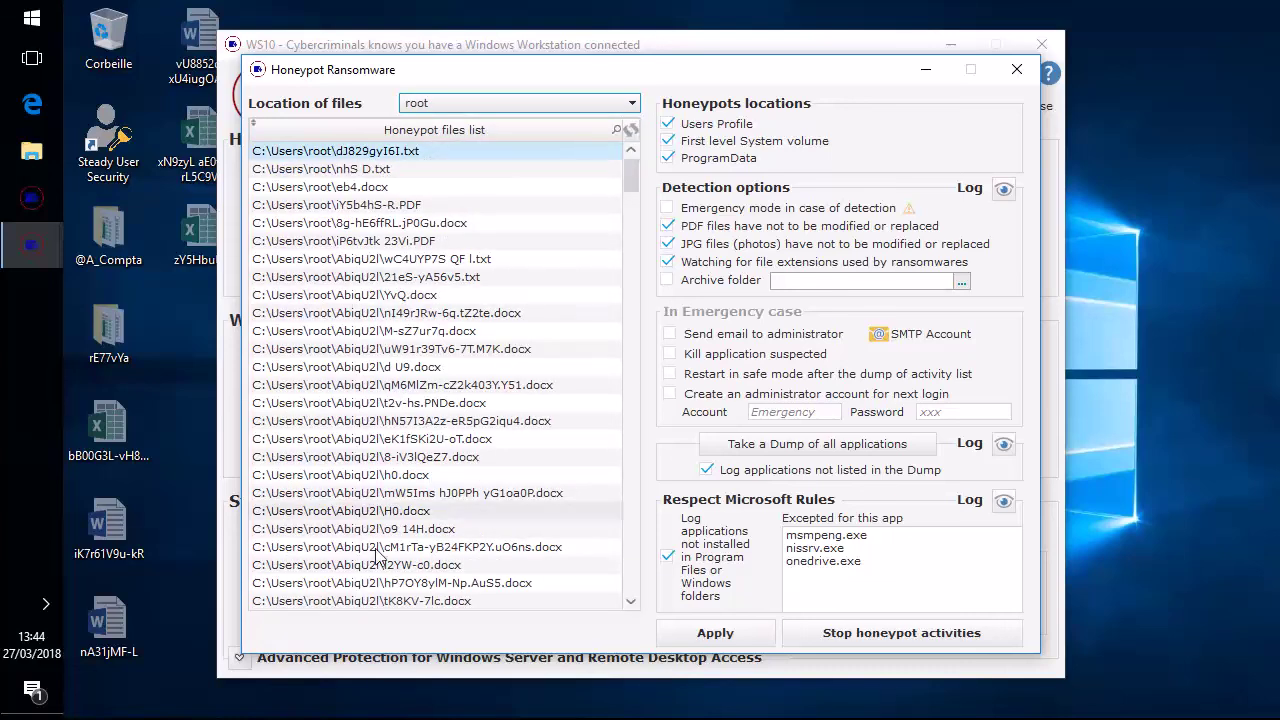
left_click_drag(629, 171, 638, 598)
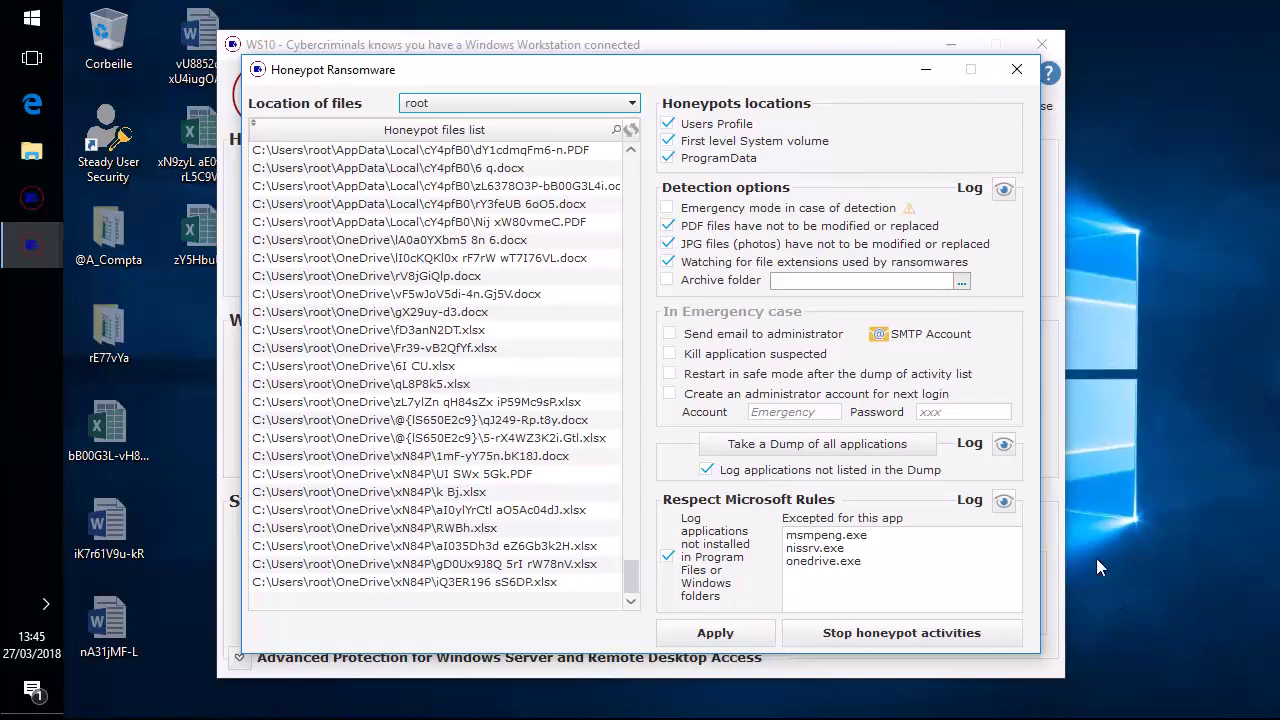
Step: Check the log of applications not listed in the dump and the Respect Microsoft Rules log, comparing with the onedrive.exe exception
left_click(1005, 442)
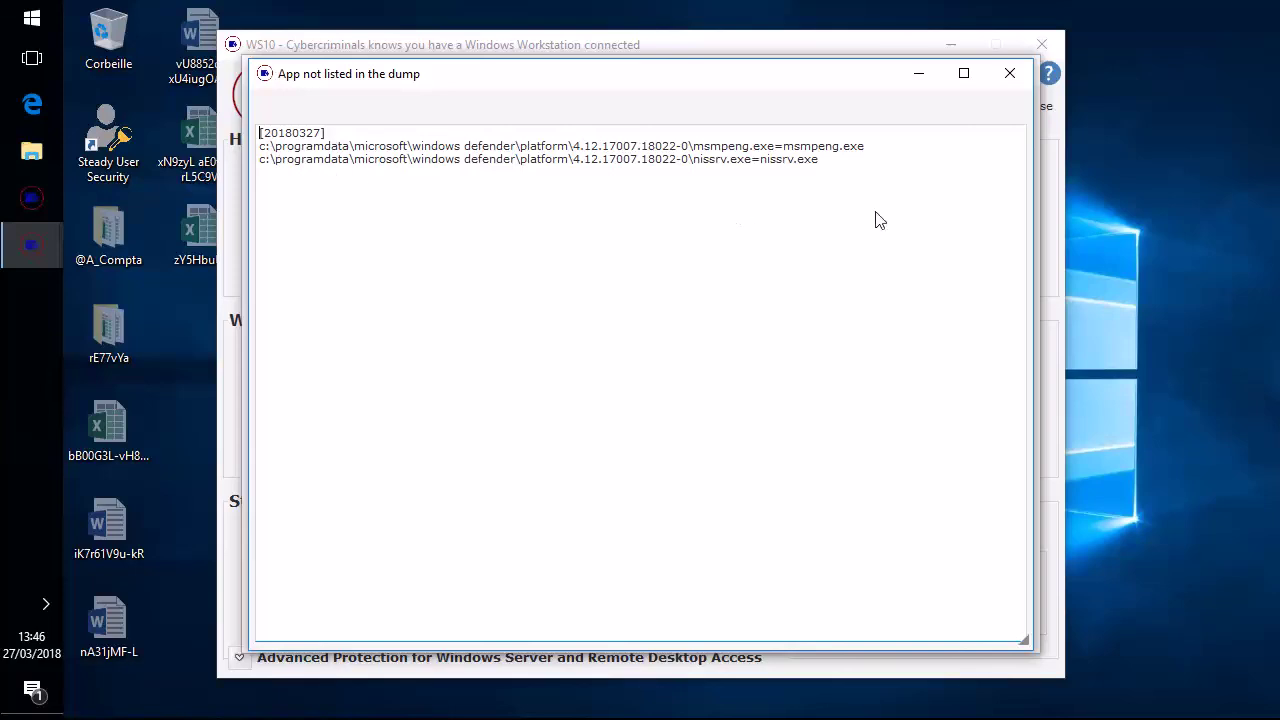
left_click(1007, 73)
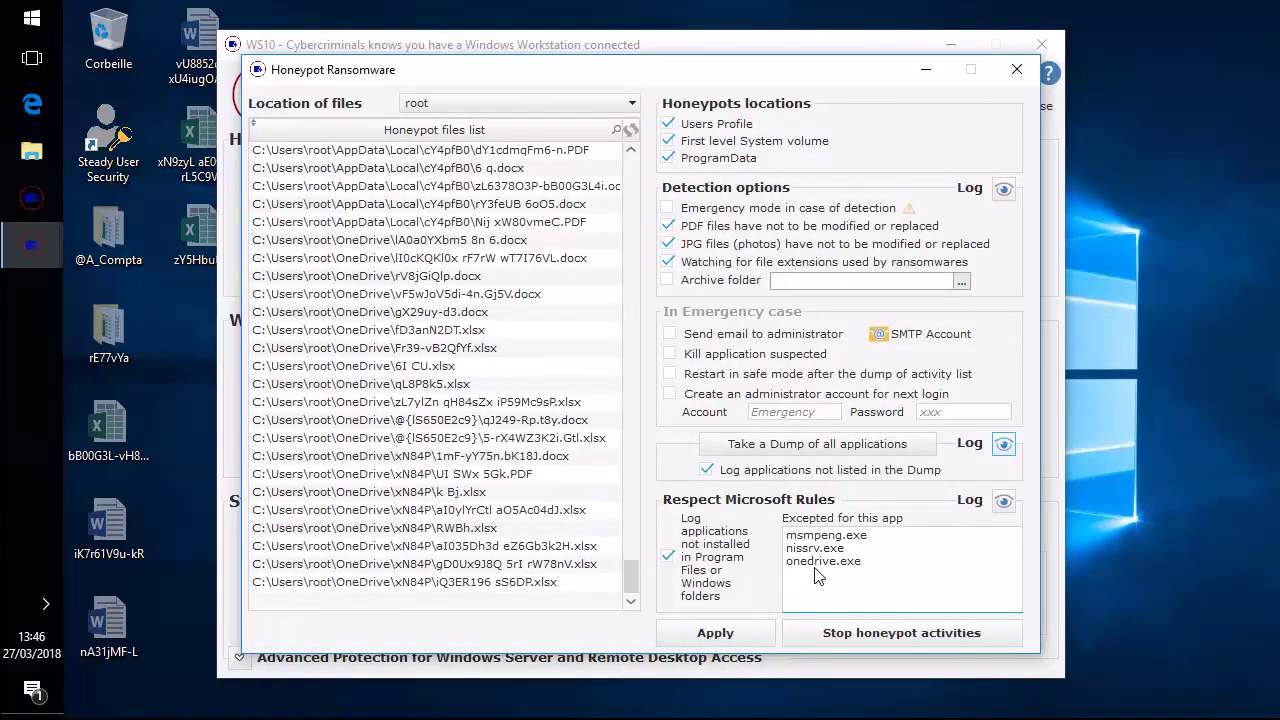
left_click_drag(786, 562, 860, 563)
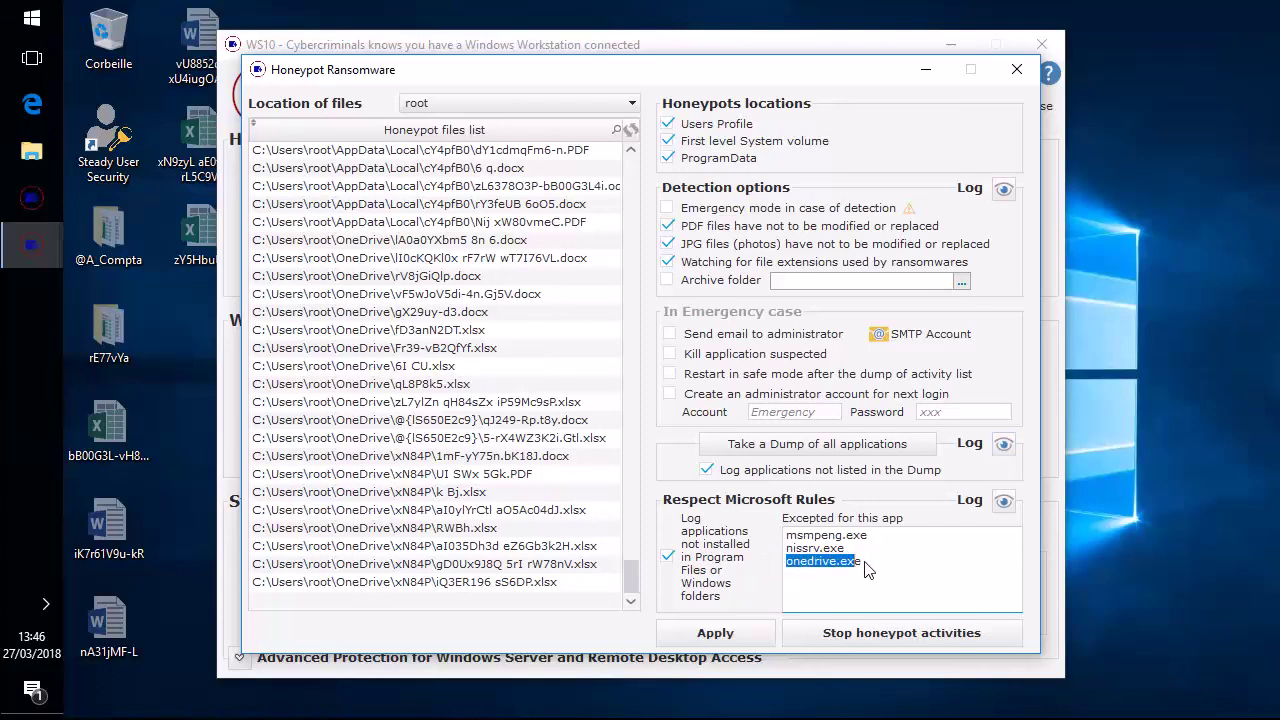
left_click(1005, 502)
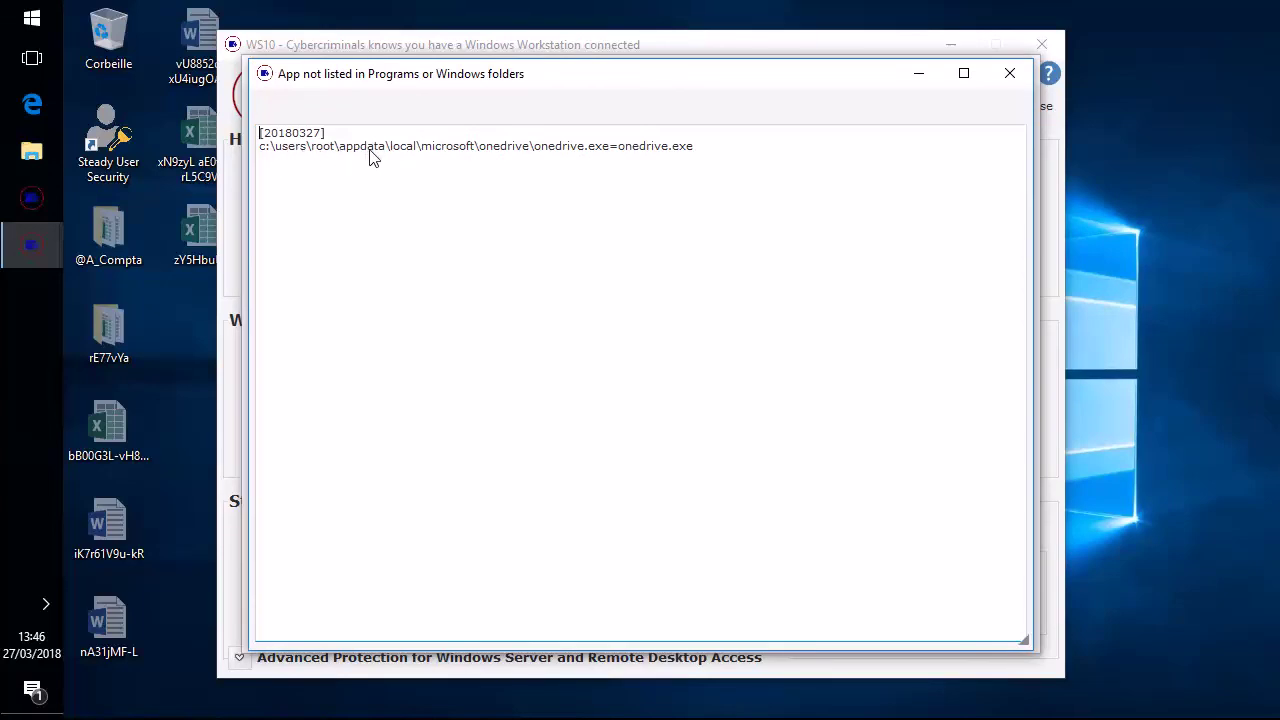
left_click(322, 156)
left_click(1010, 74)
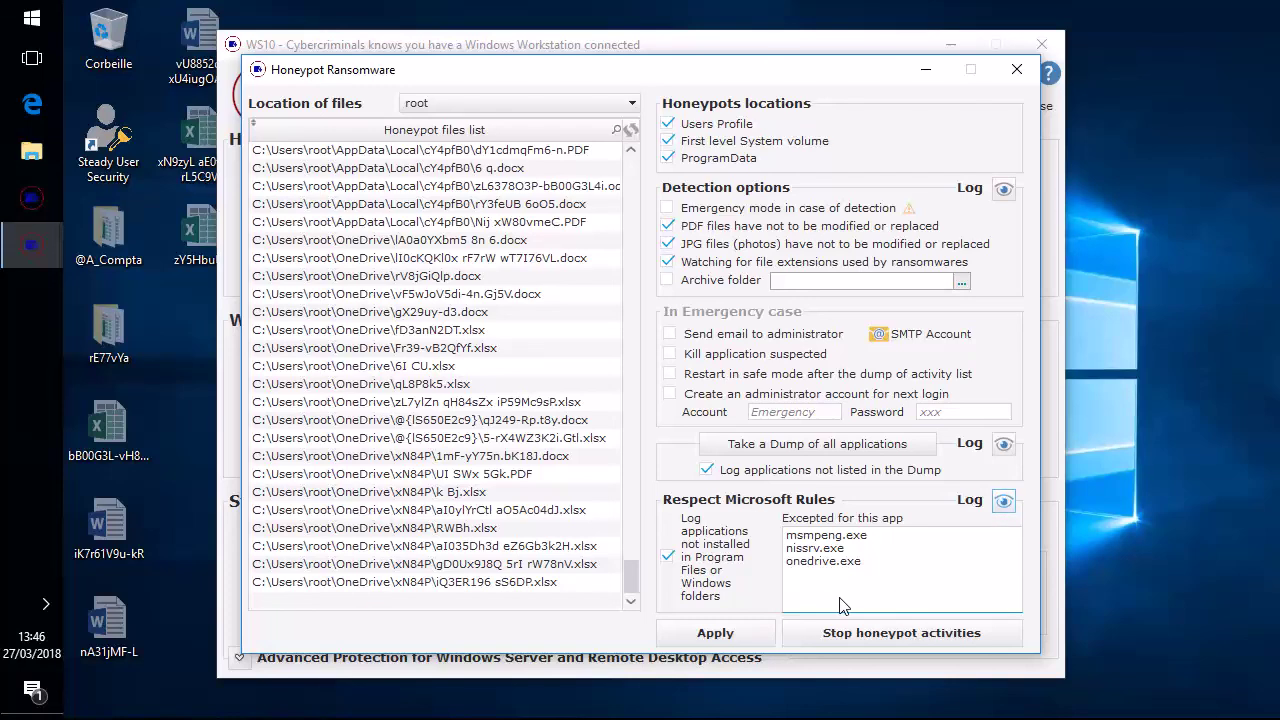
Step: Enable emergency mode in case of detection for the ransomware honeypot
left_click(667, 208)
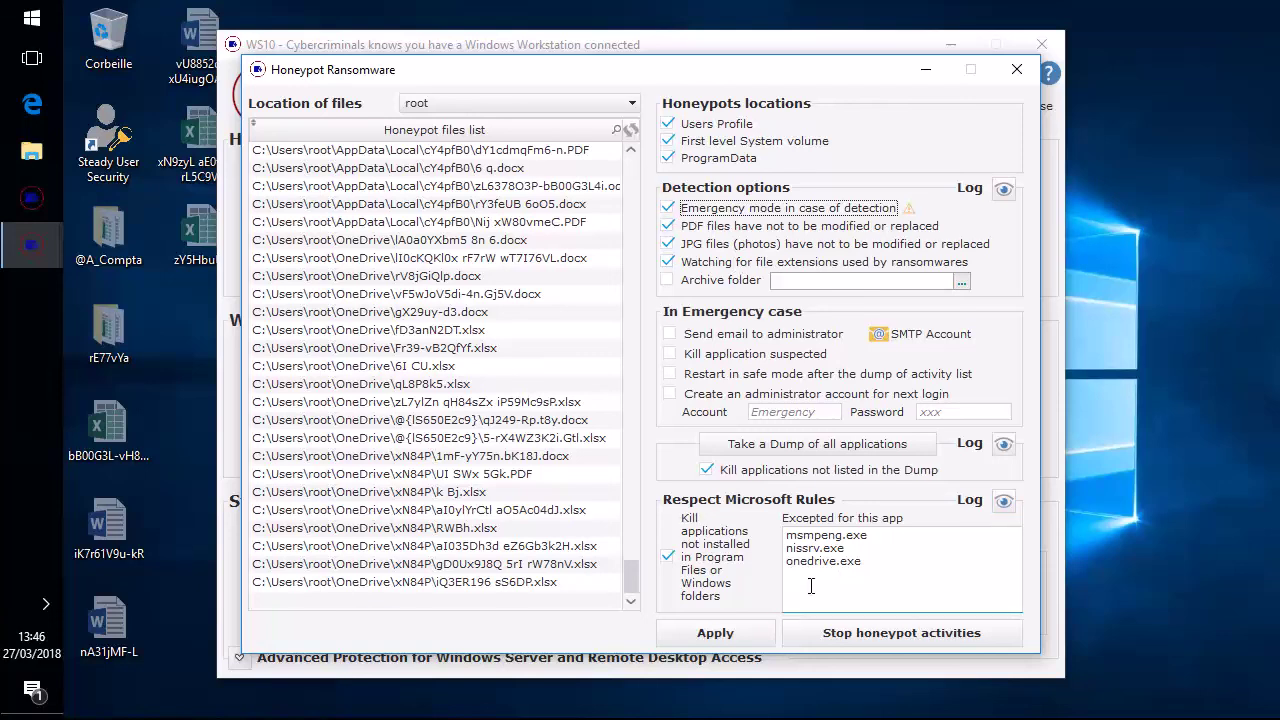